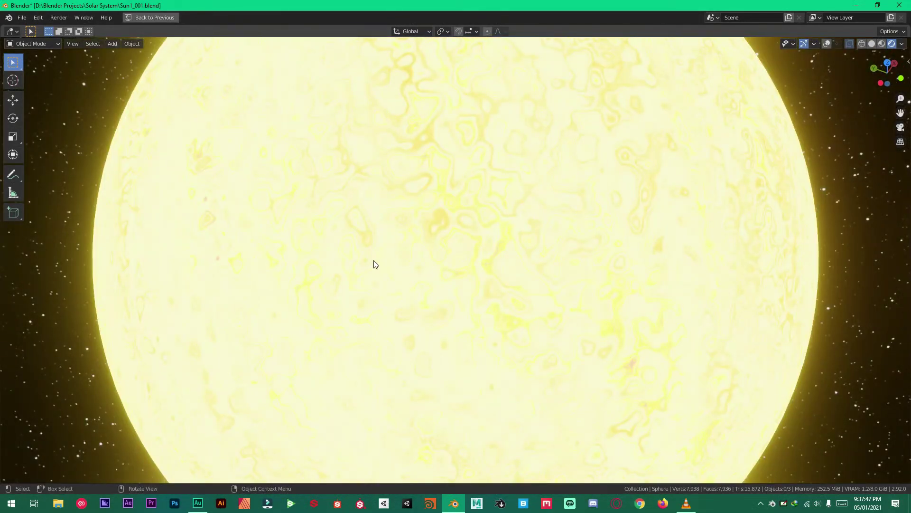
- Examine the finished glowing sun from several distances and angles, and restore the full window layout
scroll(375, 264, down, 4)
scroll(392, 258, down, 3)
middle_drag(393, 259, 542, 212)
scroll(489, 240, down, 3)
scroll(489, 240, up, 2)
scroll(491, 243, down, 1)
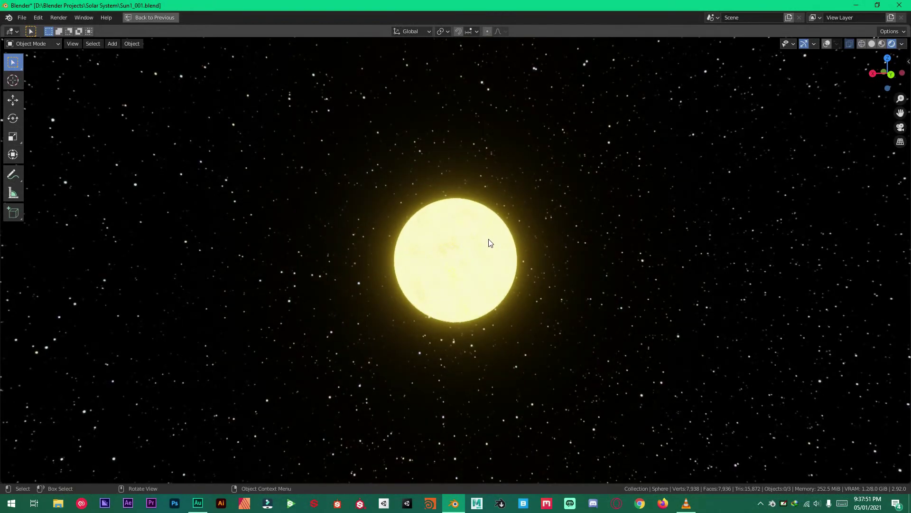
scroll(490, 243, down, 4)
scroll(456, 240, up, 4)
middle_drag(455, 240, 426, 243)
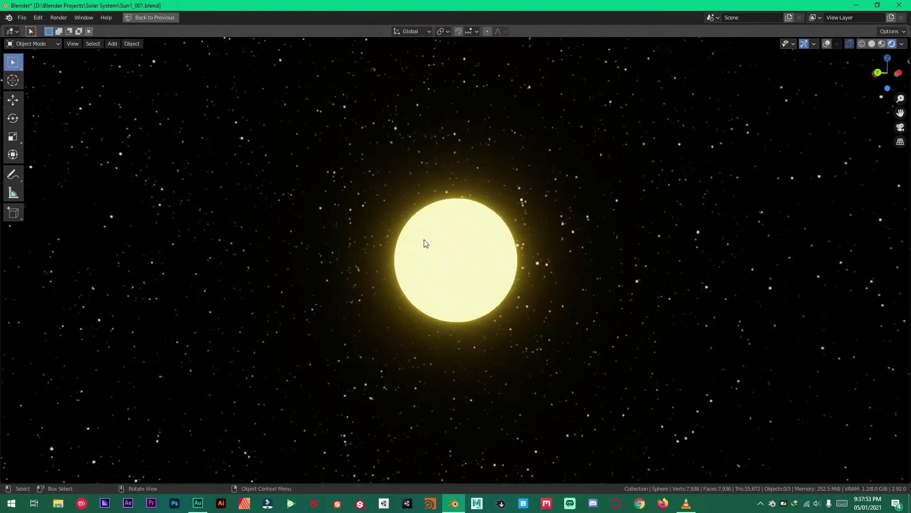
key(ctrl+space)
scroll(422, 242, up, 2)
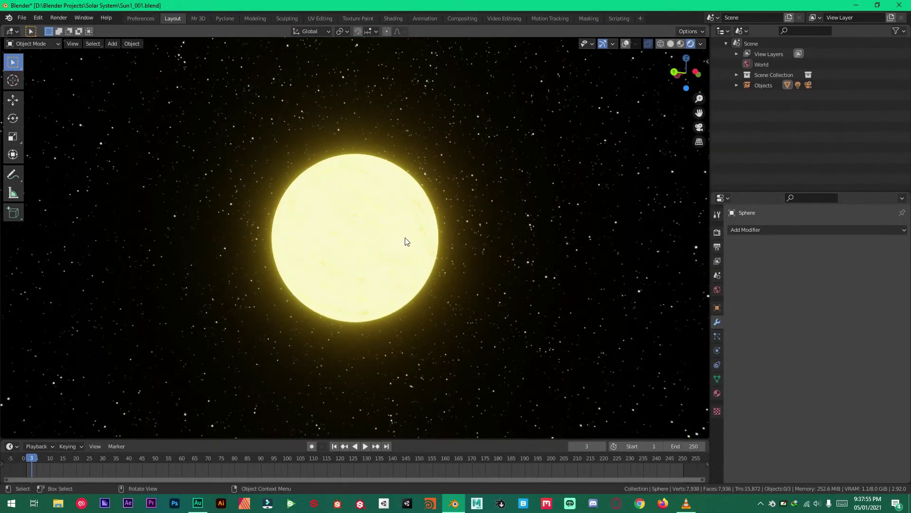
- Delete the default cube from the new scene
key(x)
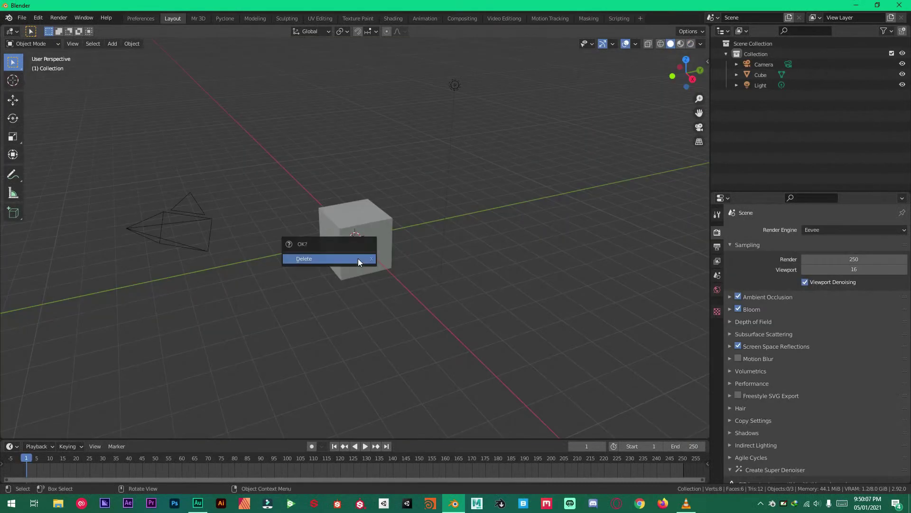
click(358, 257)
click(358, 258)
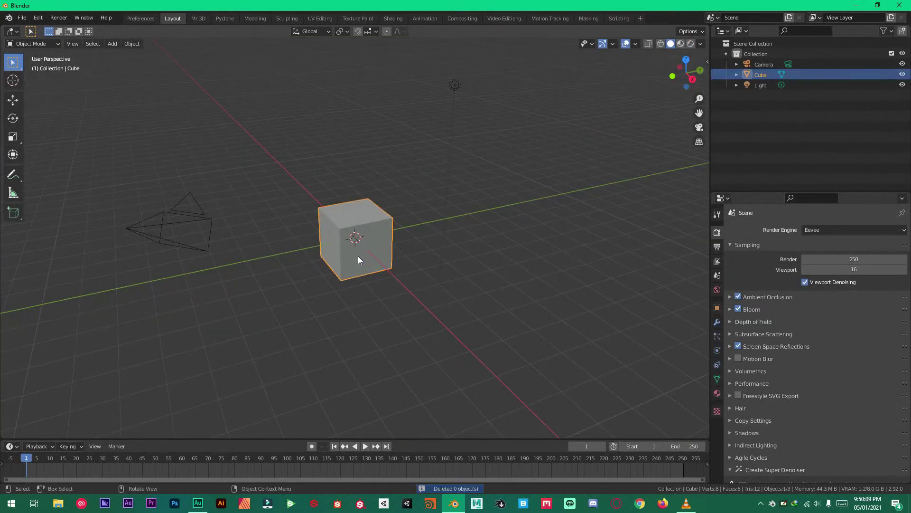
key(Delete)
- Add an ico sphere mesh at the scene's centre
key(shift+a)
mouse_move(358, 255)
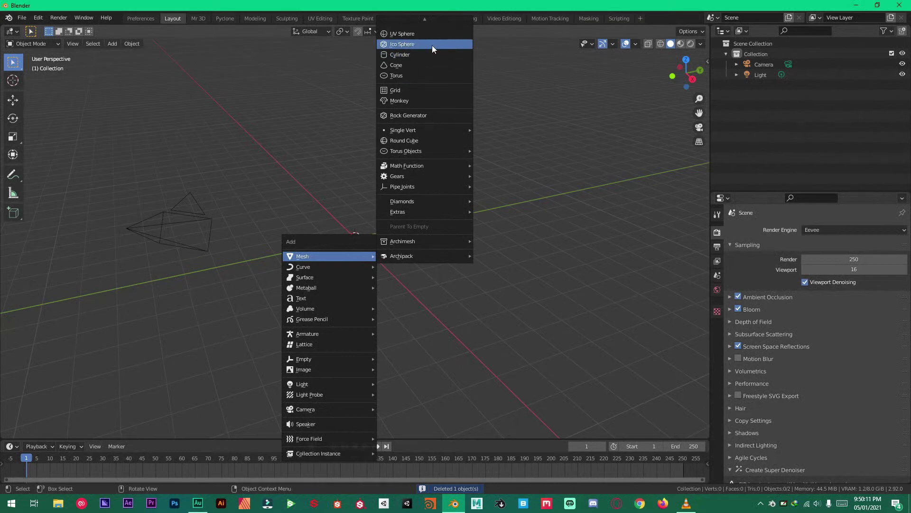
click(399, 44)
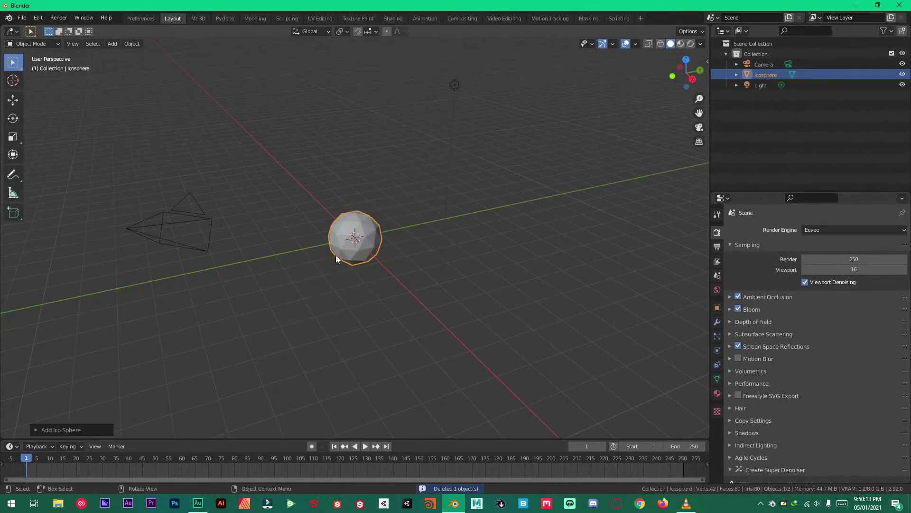
- Set the ico sphere's subdivisions to 5 and shade it smooth
scroll(335, 255, up, 6)
middle_drag(346, 247, 315, 255)
scroll(315, 255, up, 1)
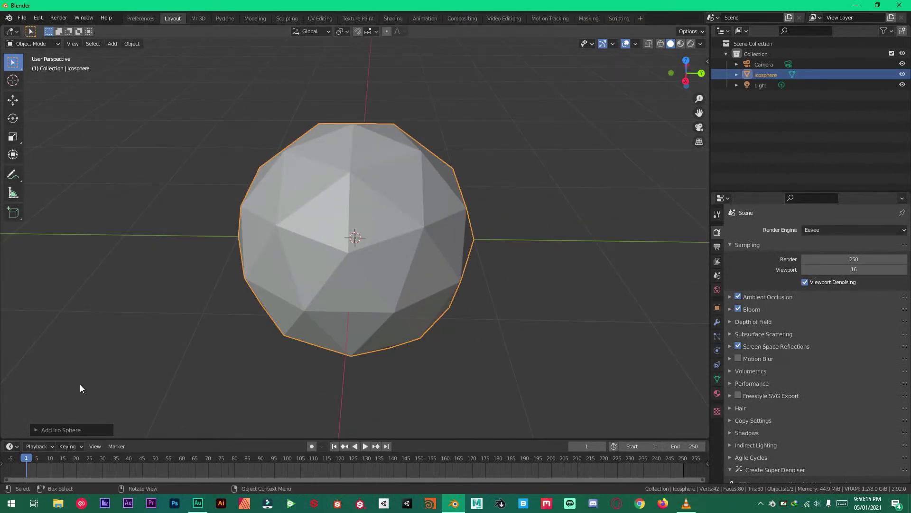
click(30, 430)
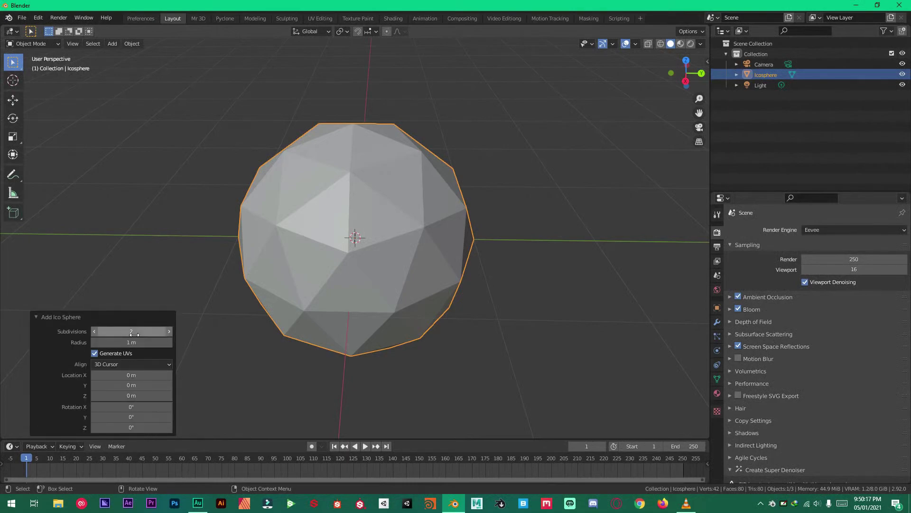
drag(129, 332, 166, 329)
right_click(291, 260)
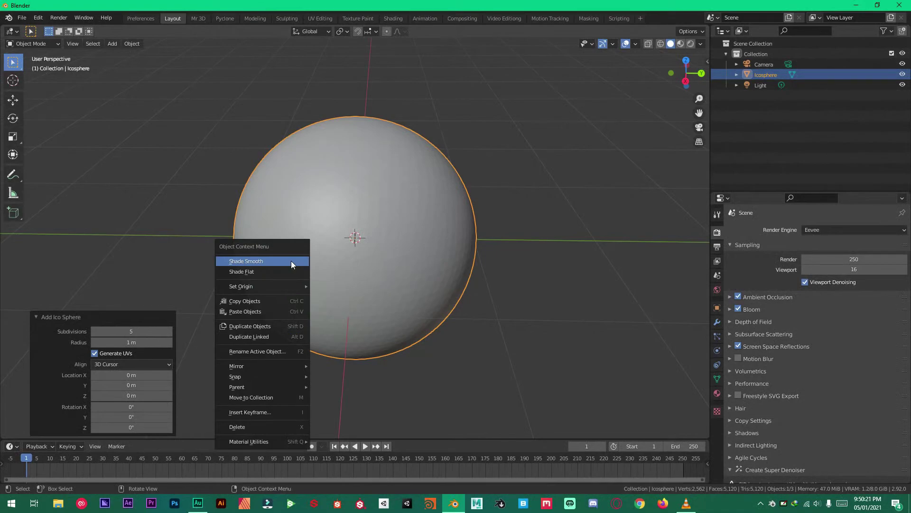
click(292, 261)
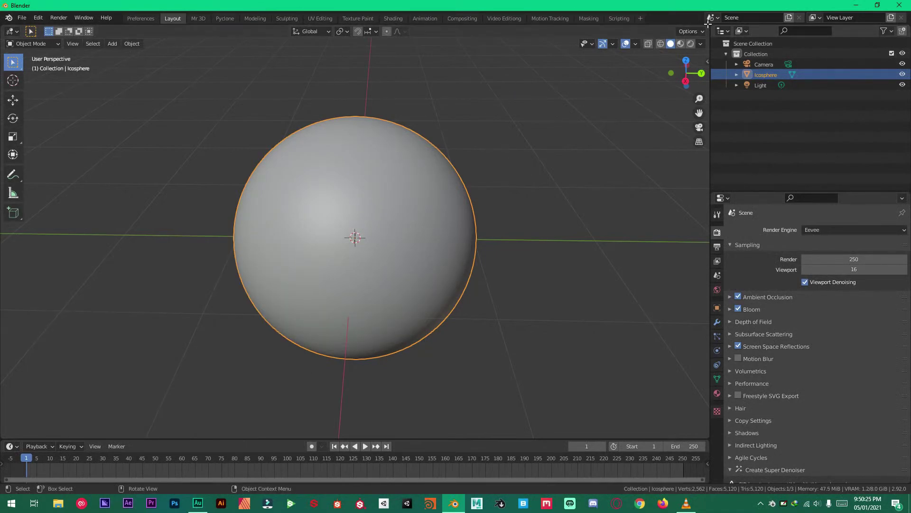
- Split the 3D viewport into two areas and make the new one a Shader Editor with its sidebar hidden
drag(708, 24, 278, 94)
click(289, 31)
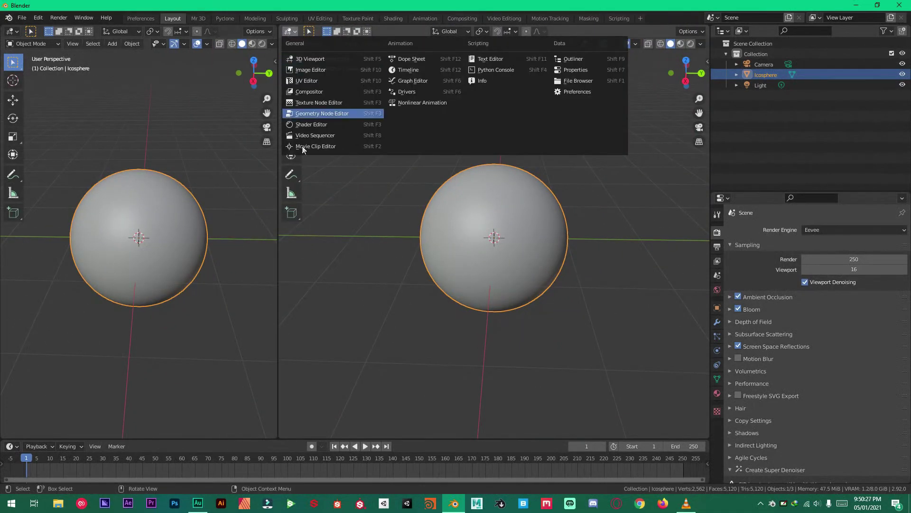
click(314, 125)
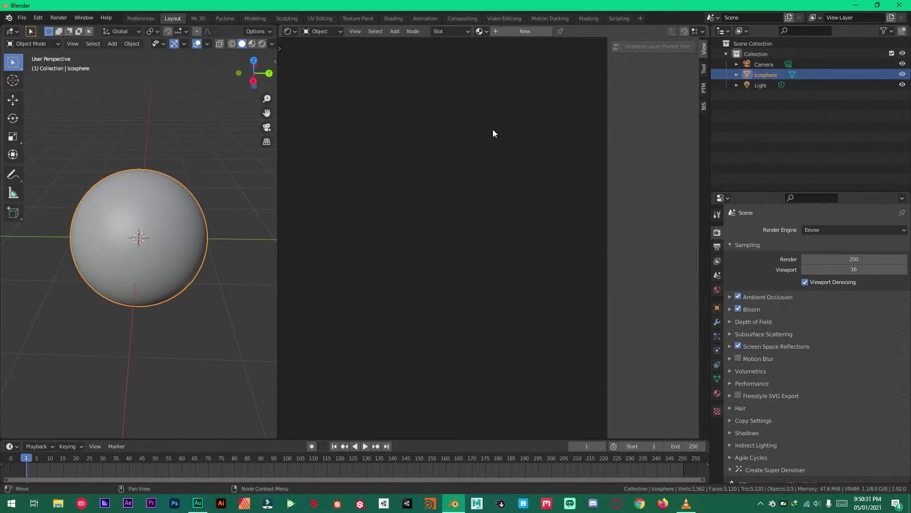
key(n)
scroll(109, 204, up, 2)
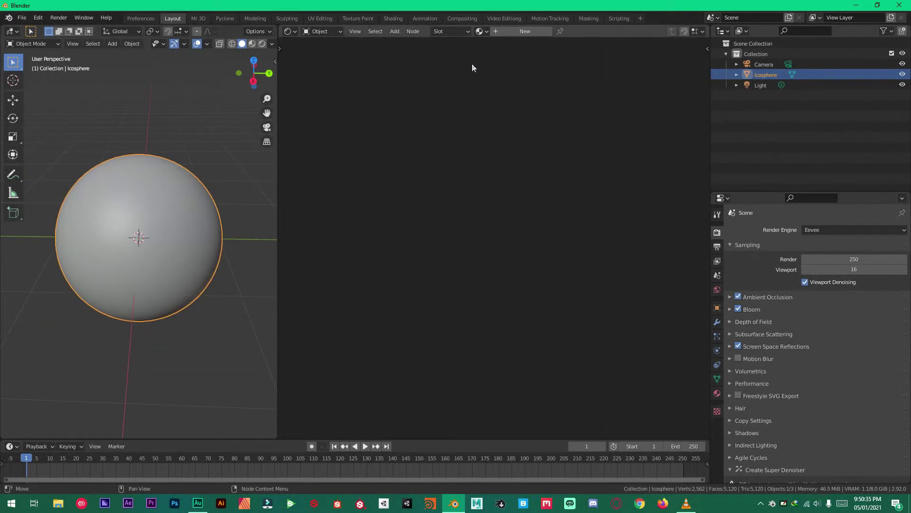
- Create a new material on the ico sphere and name it Sun
click(524, 33)
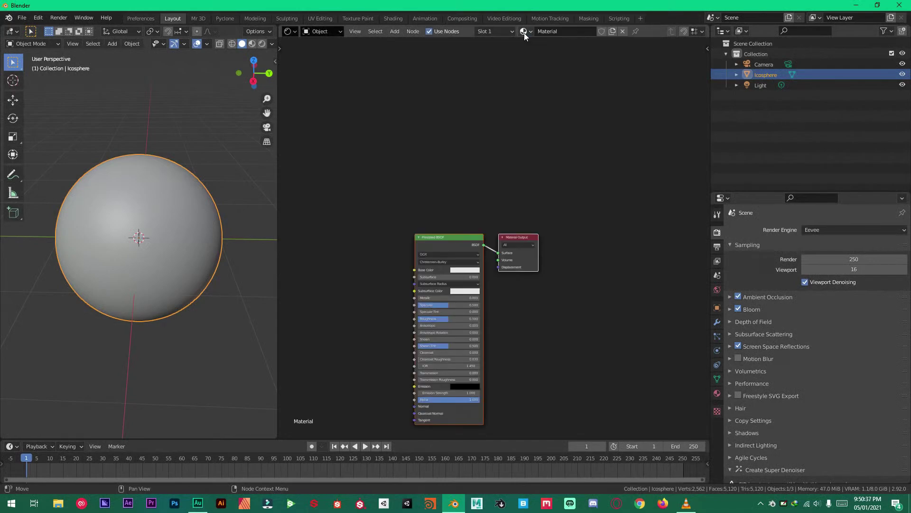
click(558, 31)
text(Syu)
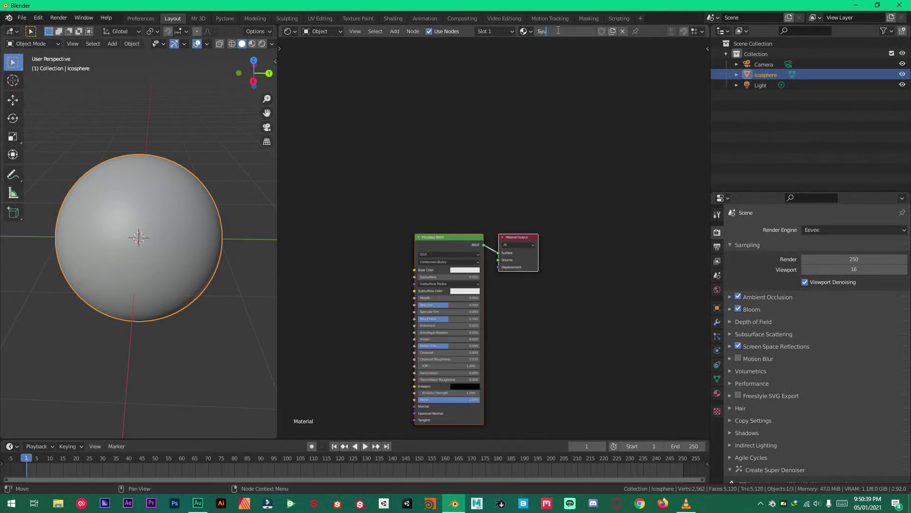
text(n)
key(Return)
- Rename the ico sphere object as Sun
double_click(766, 75)
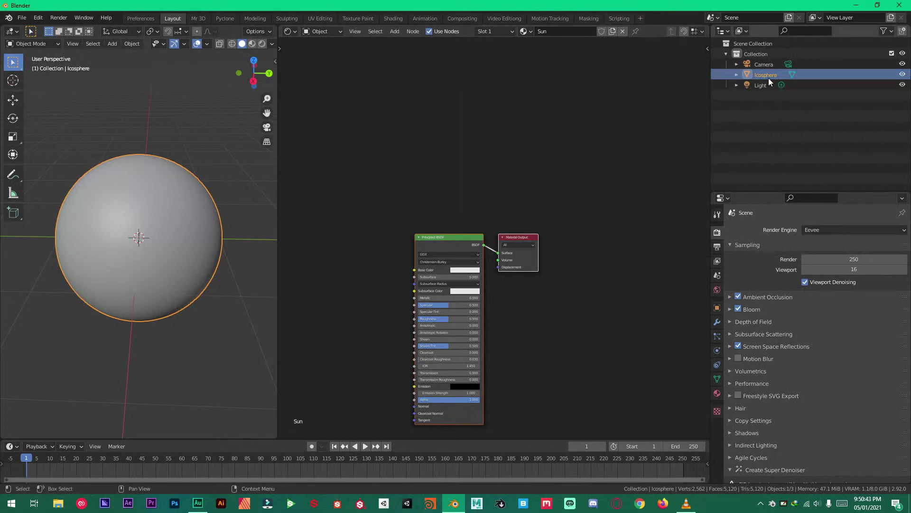
text(Wun)
key(Return)
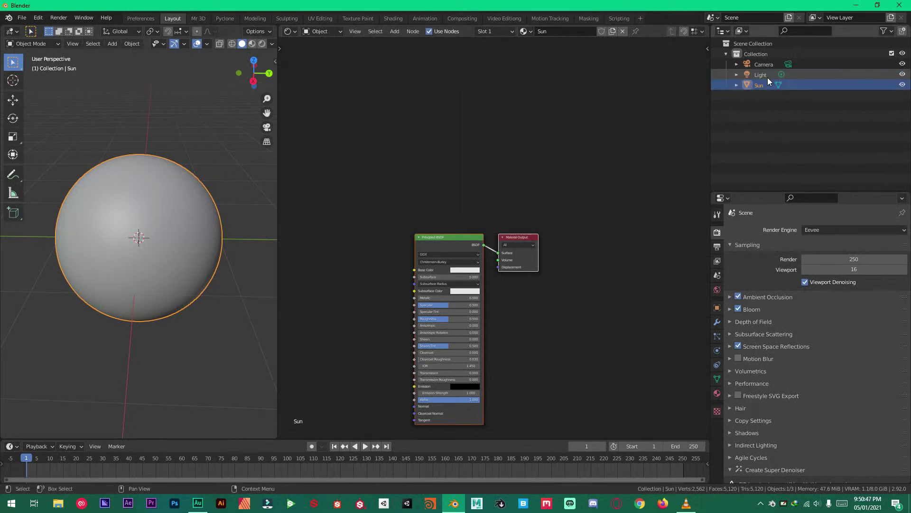
- Delete the Principled BSDF node from the Sun material
scroll(410, 363, up, 2)
drag(482, 158, 434, 135)
key(Delete)
- Add an Emission shader node and connect it to the Surface input of the Material Output
key(shift+a)
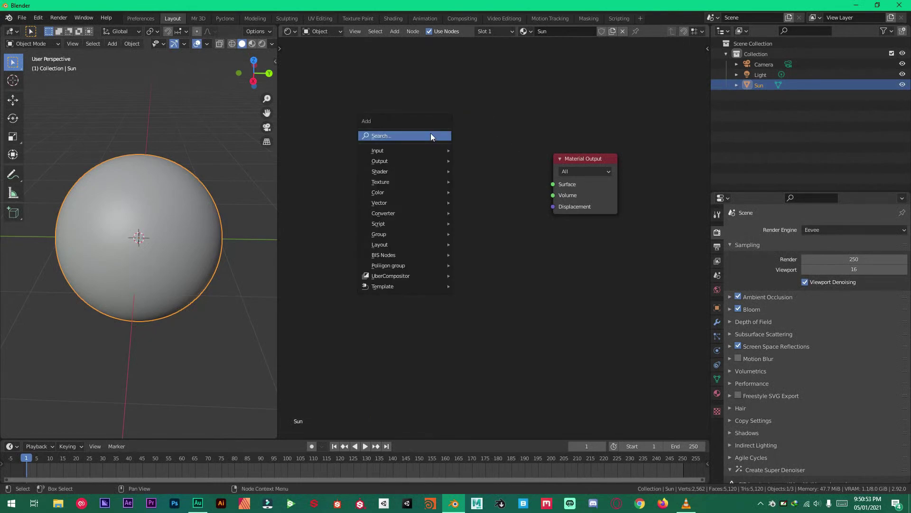
click(431, 133)
text(em)
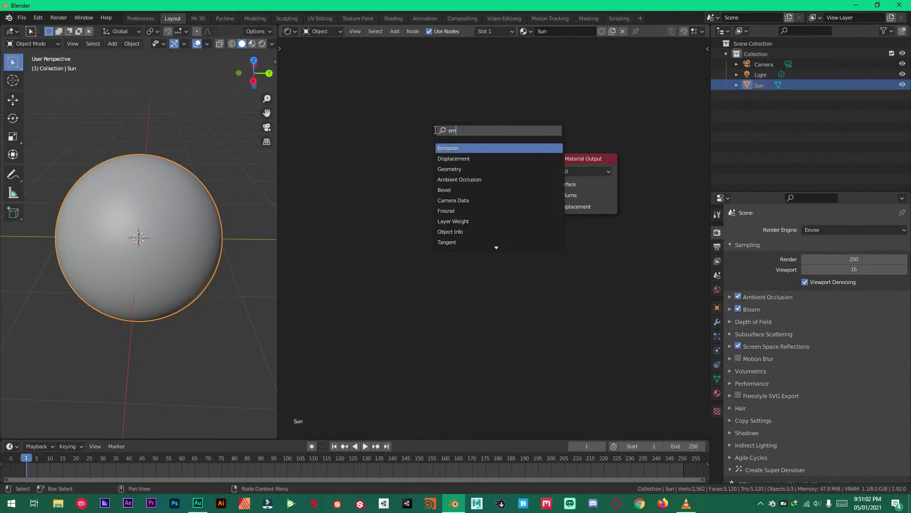
key(Return)
click(441, 166)
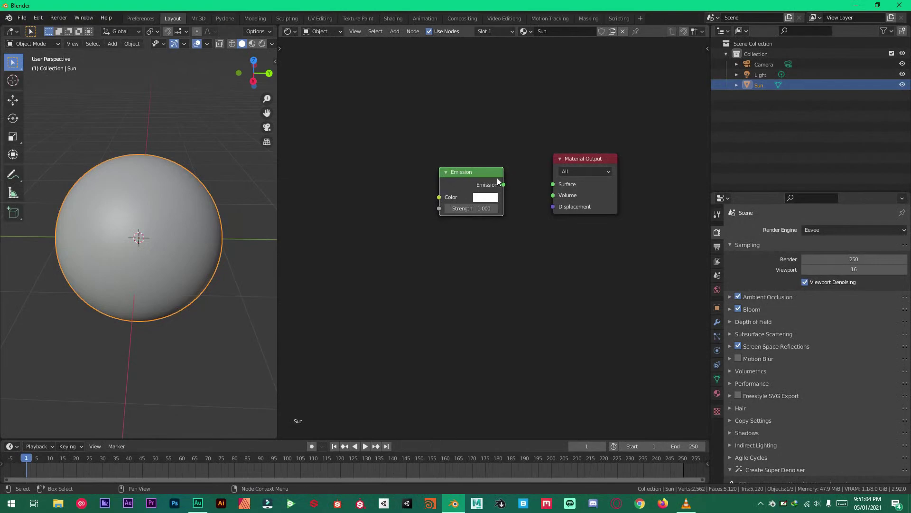
drag(503, 184, 553, 184)
- Add a Noise Texture node before the Emission node and connect its Fac output to the emission Color
scroll(474, 190, up, 2)
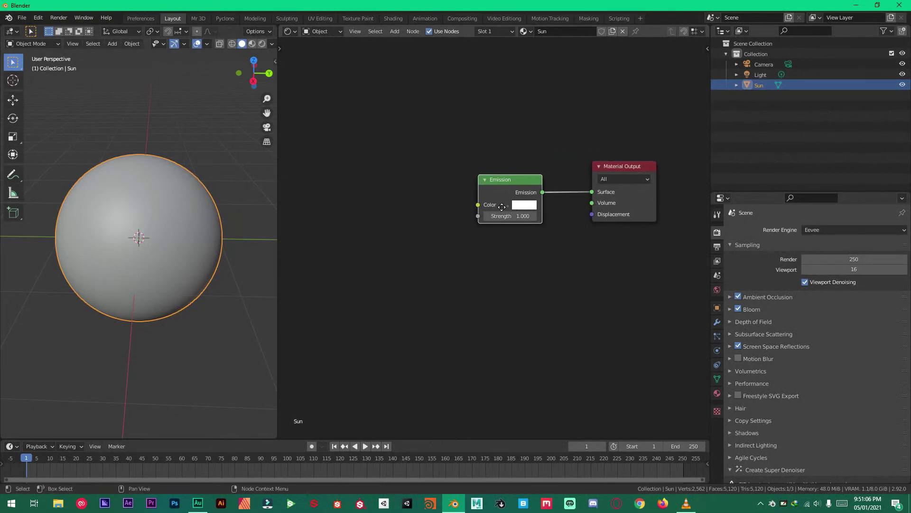
key(shift+a)
click(462, 189)
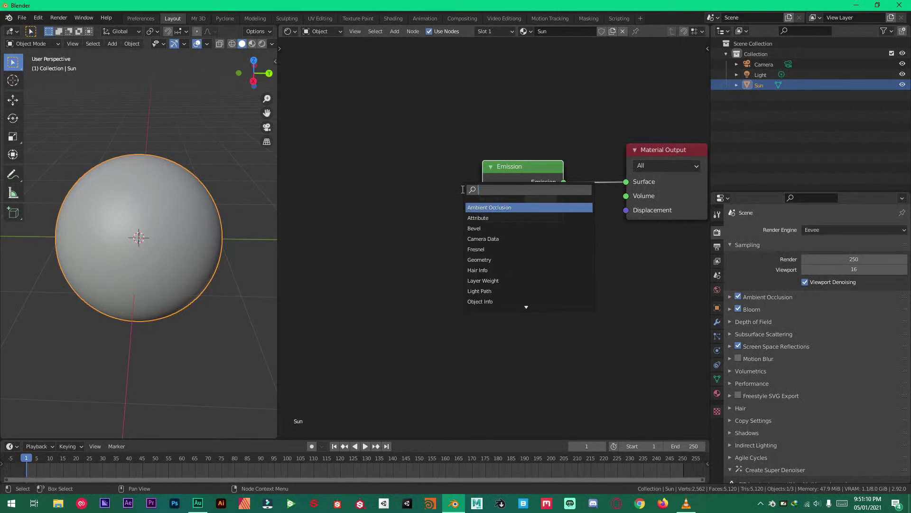
text(ni)
key(BackSpace)
key(Return)
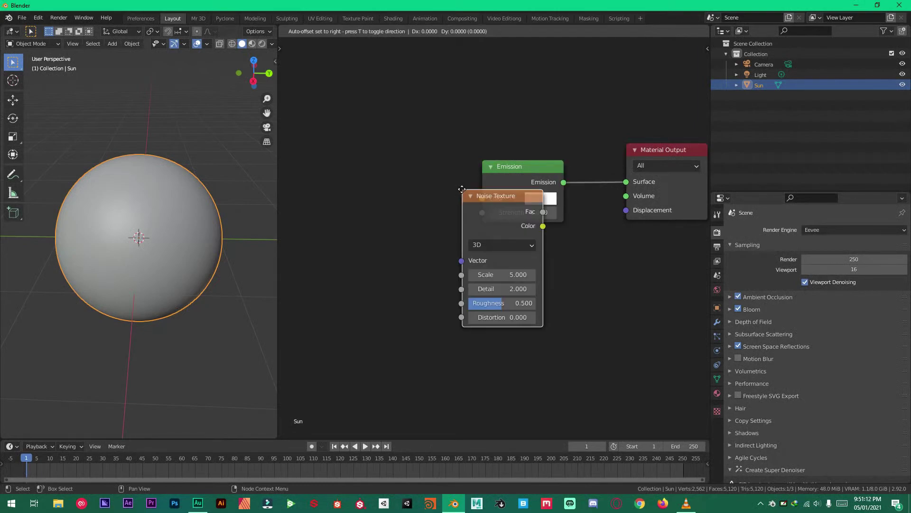
click(335, 171)
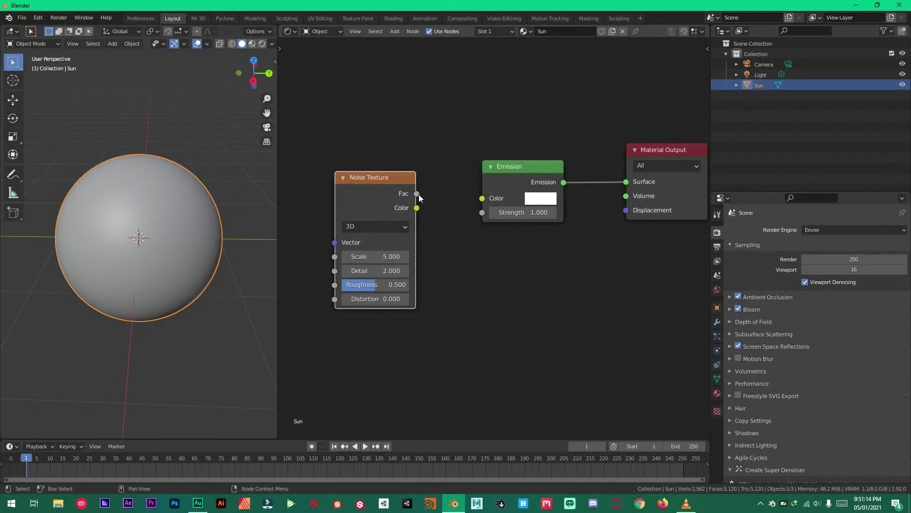
drag(419, 194, 481, 199)
- Move the Noise Texture node away from the Emission node and add a Texture Coordinate node before it
middle_drag(373, 195, 504, 216)
drag(517, 212, 430, 154)
key(shift+a)
key(s)
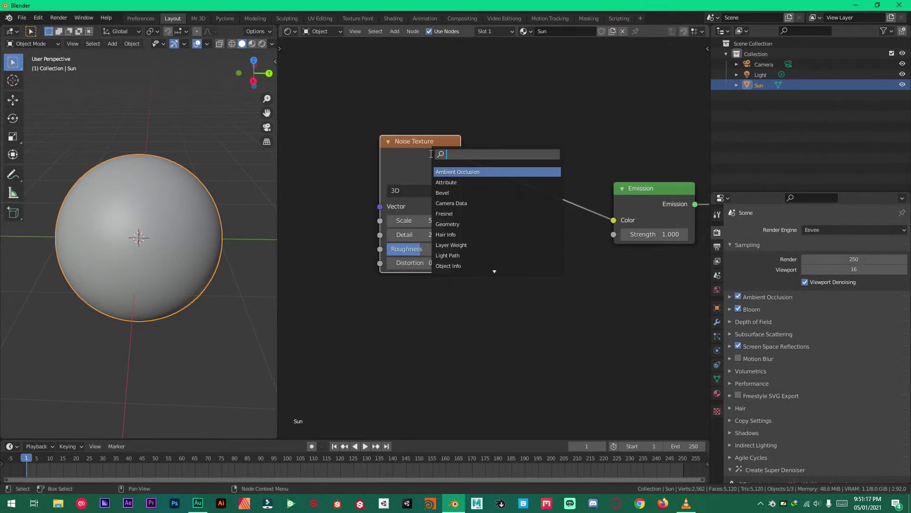
text(texture)
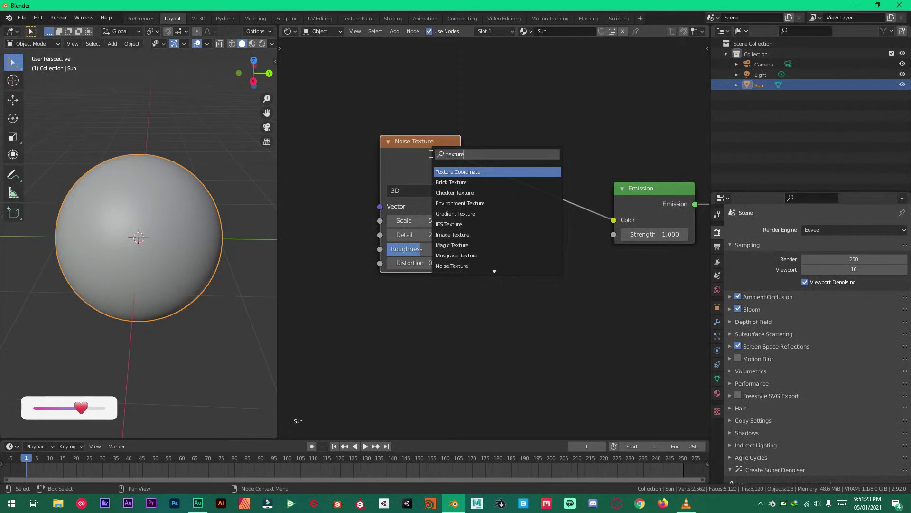
key(Return)
click(539, 156)
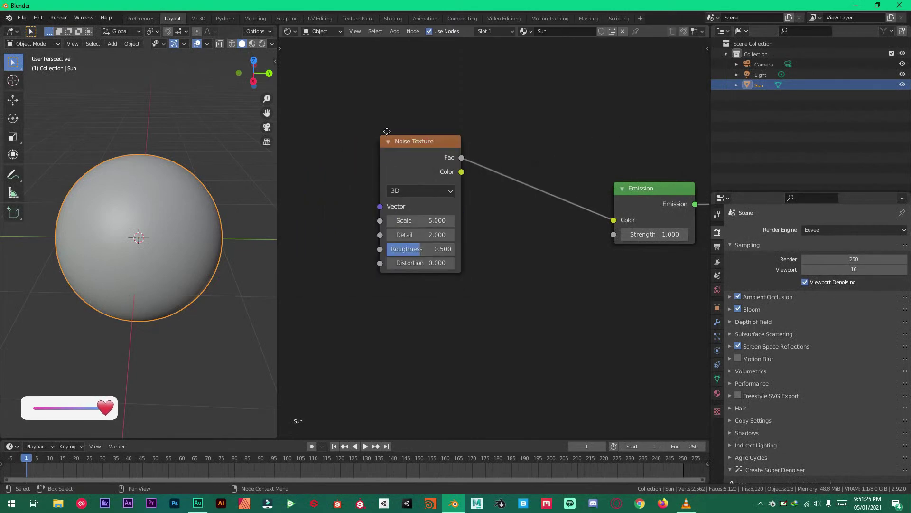
- Add a Mapping node between the Texture Coordinate and Noise Texture nodes
middle_drag(362, 114, 527, 166)
key(shift+a)
text(smaap)
key(Return)
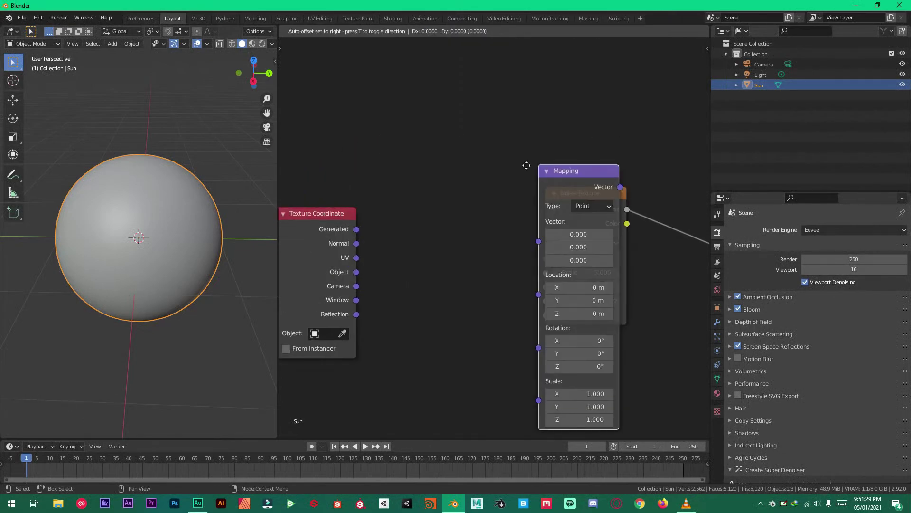
click(415, 167)
- Connect the Generated coordinates through the Mapping node to the Noise Texture's Vector input, and align the Mapping node in the chain
drag(357, 229, 429, 237)
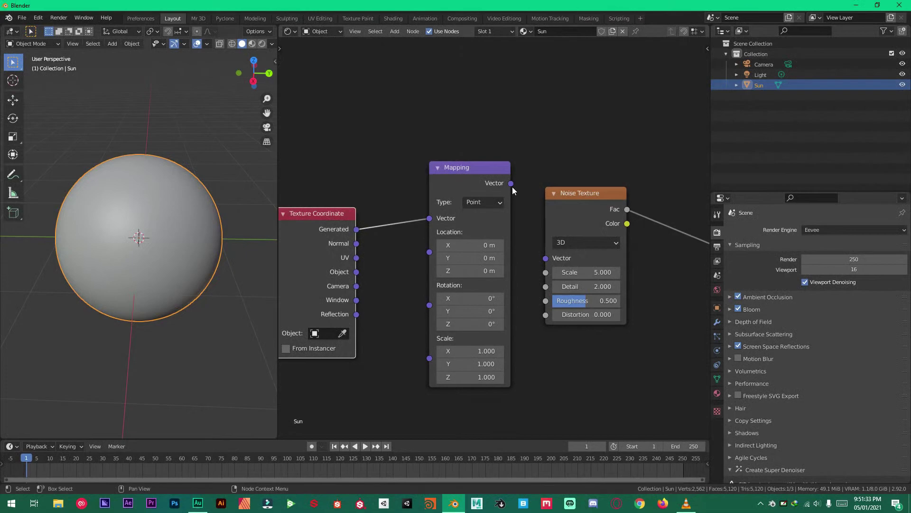
drag(510, 183, 545, 258)
drag(477, 174, 490, 197)
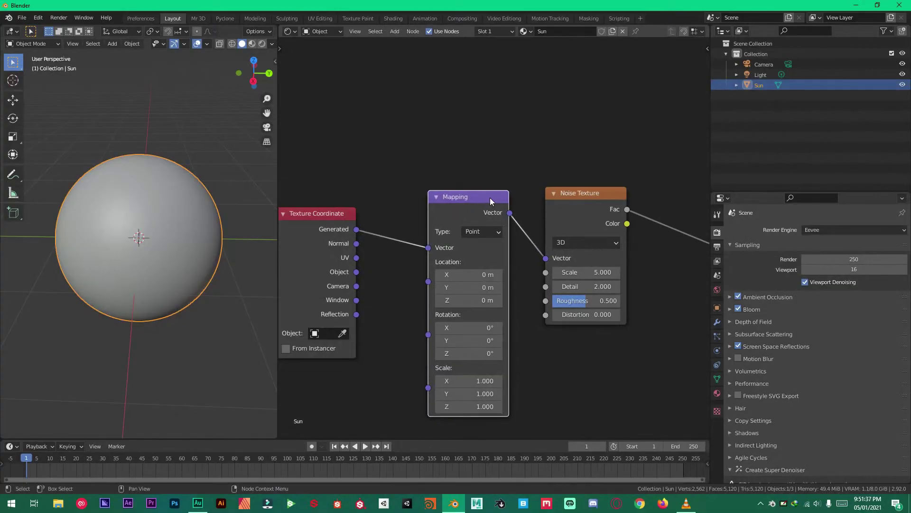
- Set the Noise Texture's Detail to 16 and switch the 3D viewport to rendered shading
scroll(490, 197, down, 2)
scroll(560, 270, up, 2)
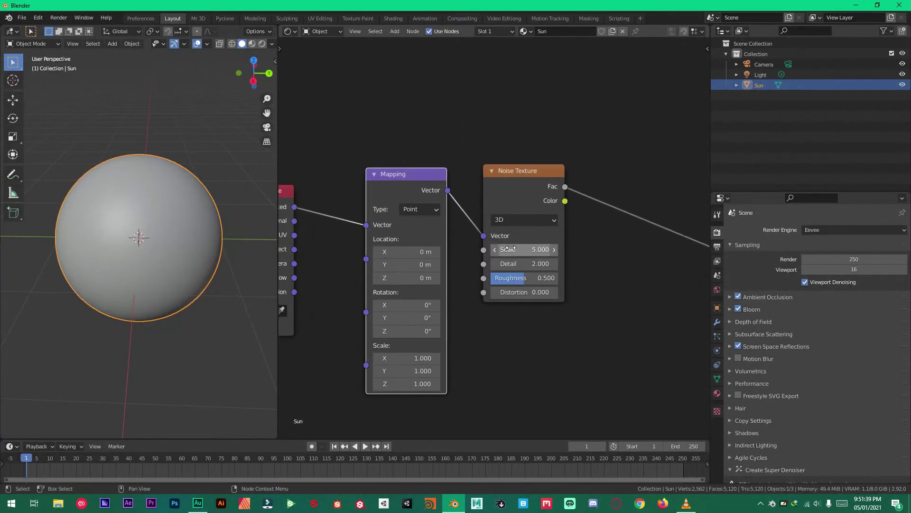
drag(517, 266, 697, 275)
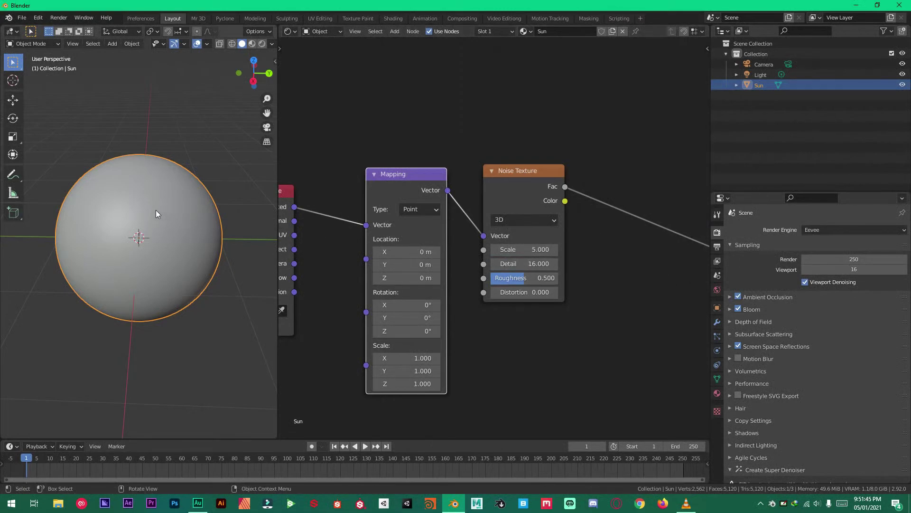
click(261, 44)
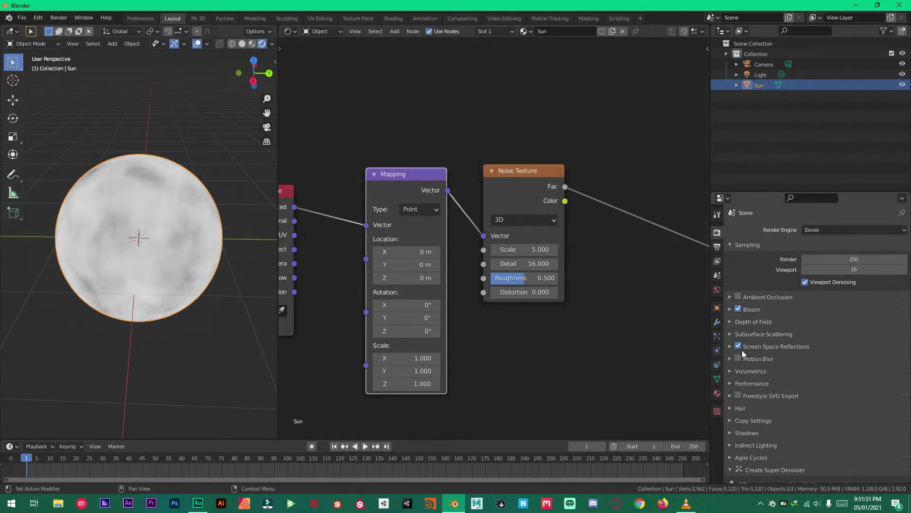
- Enable Refraction in the Screen Space Reflections render settings
click(730, 345)
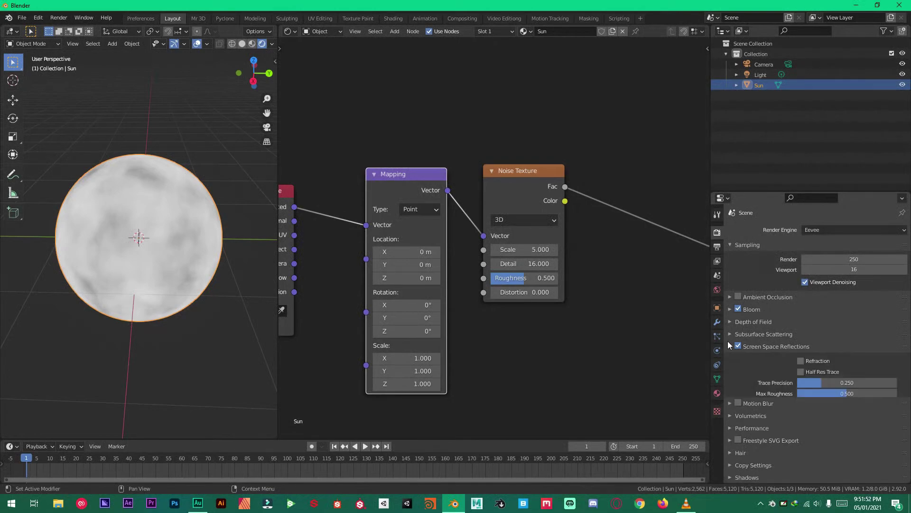
click(801, 360)
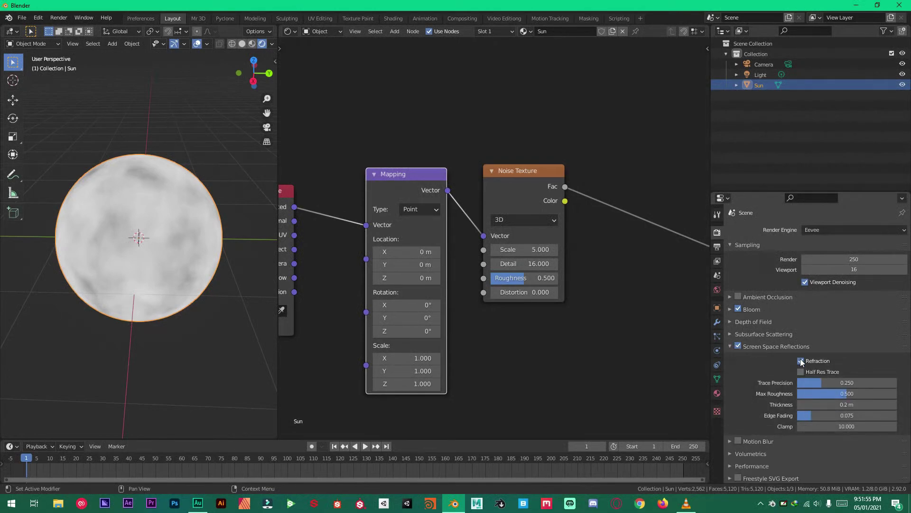
click(730, 345)
- Move the Texture Coordinate node farther from the Mapping node to free up space between them
scroll(153, 263, up, 1)
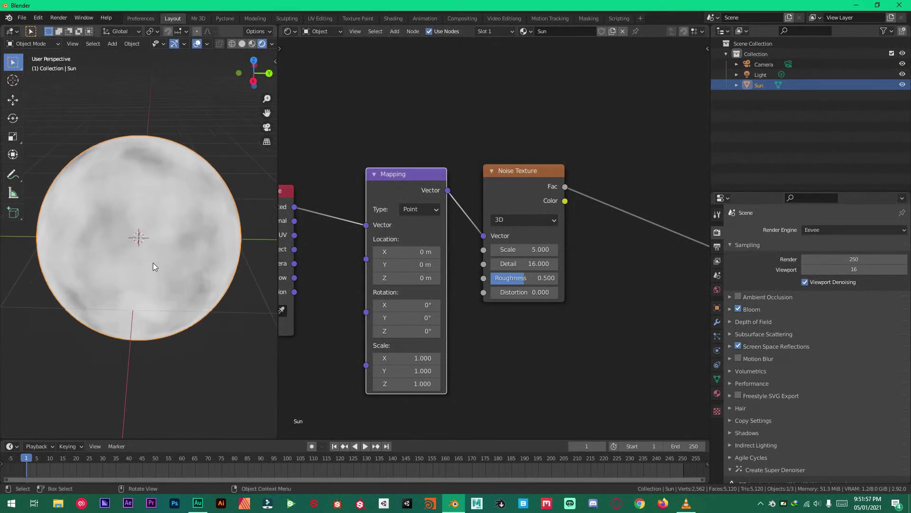
middle_drag(153, 263, 108, 246)
scroll(265, 237, up, 2)
scroll(471, 178, down, 1)
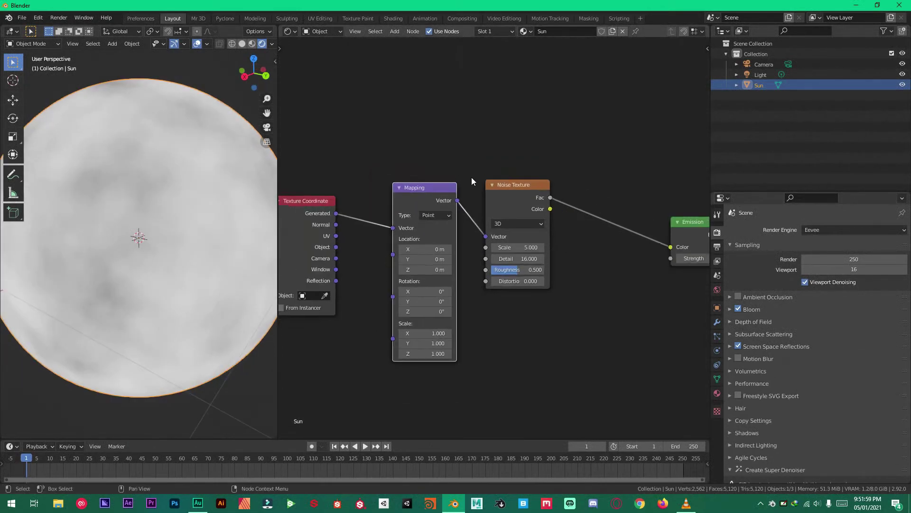
middle_drag(490, 186, 449, 178)
middle_drag(351, 178, 476, 191)
drag(362, 212, 296, 166)
- Raise the Noise Texture's Roughness to about 0.793
middle_drag(396, 174, 543, 157)
scroll(207, 202, down, 1)
middle_drag(228, 201, 210, 198)
middle_drag(454, 223, 374, 240)
middle_drag(656, 233, 439, 200)
scroll(486, 214, up, 1)
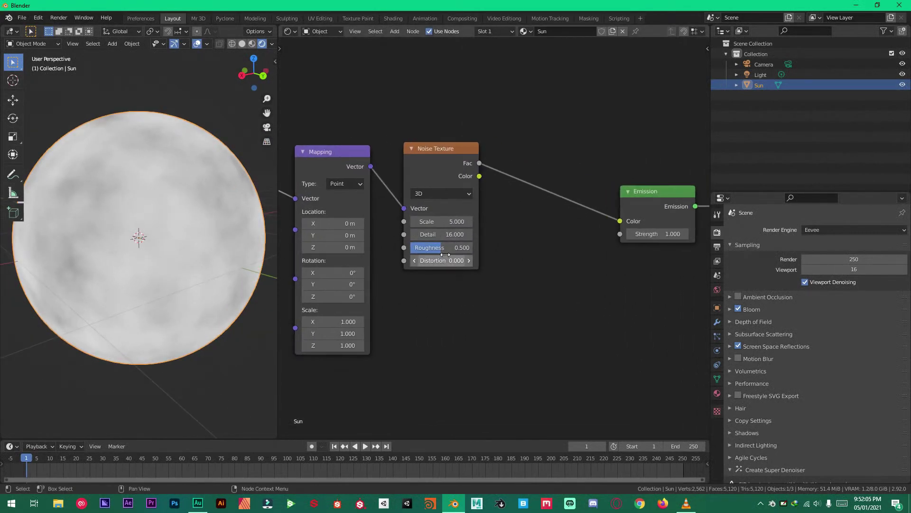
drag(417, 245, 430, 246)
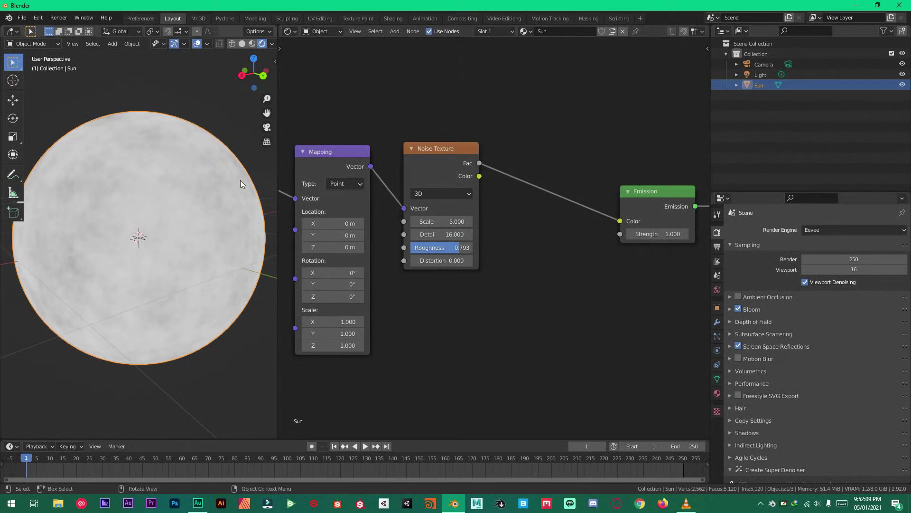
- Insert a MixRGB node on the link between the Texture Coordinate and Mapping nodes
middle_drag(333, 222, 539, 222)
drag(301, 125, 279, 143)
key(shift+a)
text(s)
text(mix)
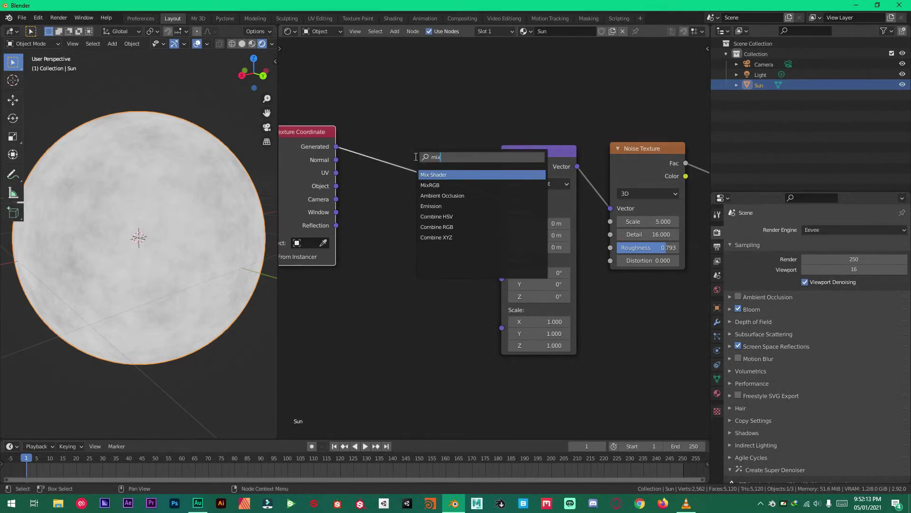
key(Return)
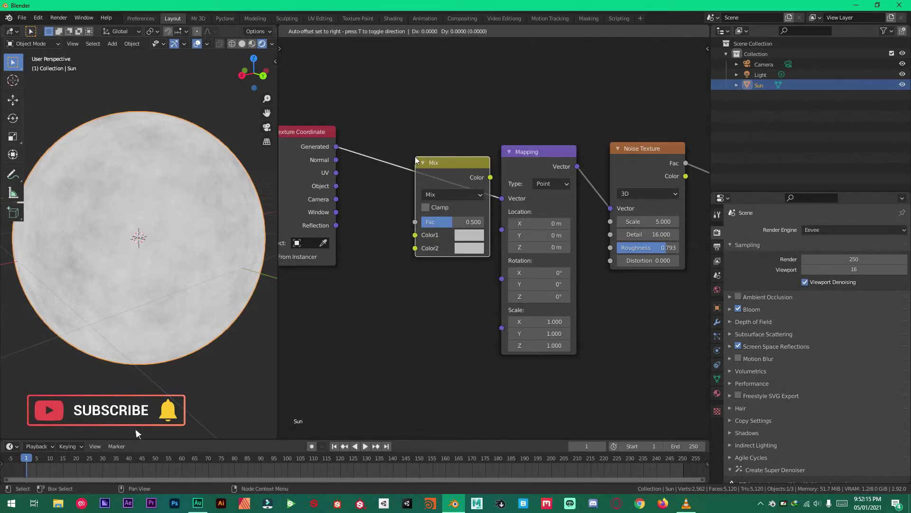
click(417, 160)
- Insert a Musgrave Texture node between the Texture Coordinate and Mix nodes, moving the Mix node to make room
key(shift+a)
click(384, 97)
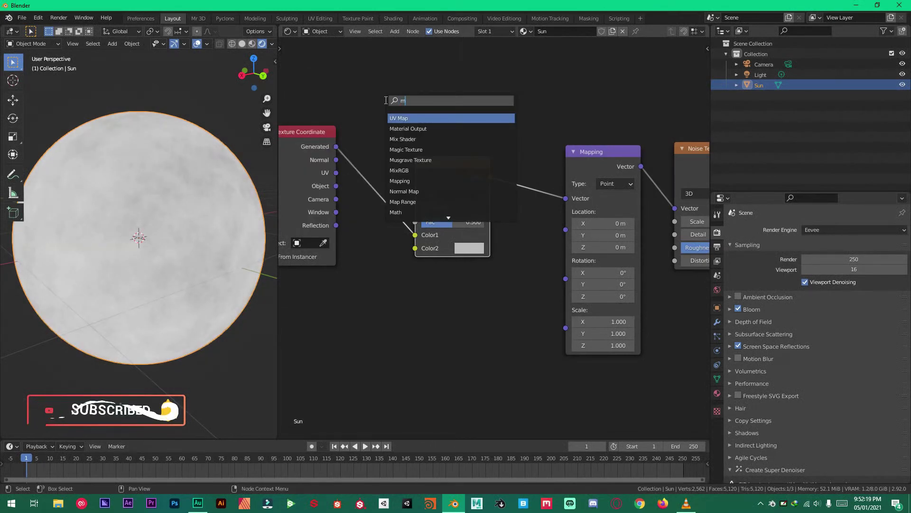
text(mus)
key(Return)
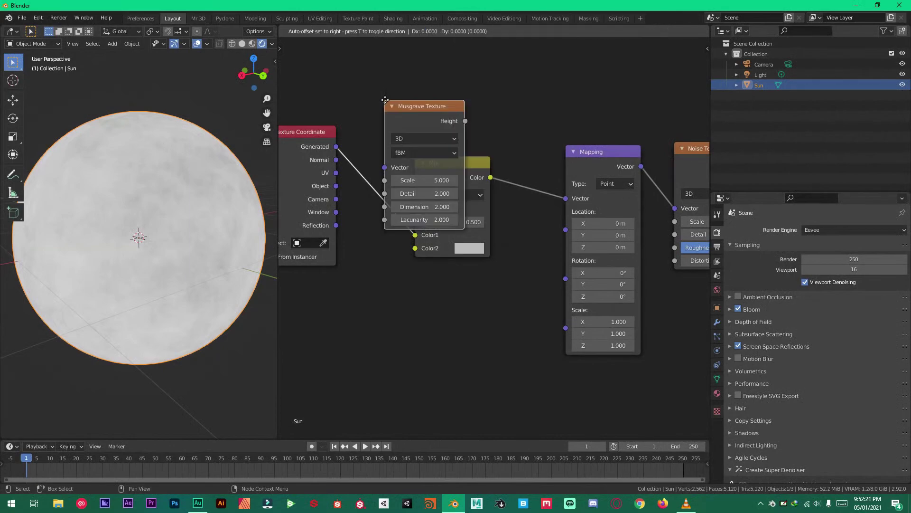
click(443, 178)
drag(603, 179, 616, 156)
middle_drag(565, 183, 512, 173)
scroll(482, 193, down, 3)
scroll(511, 173, up, 2)
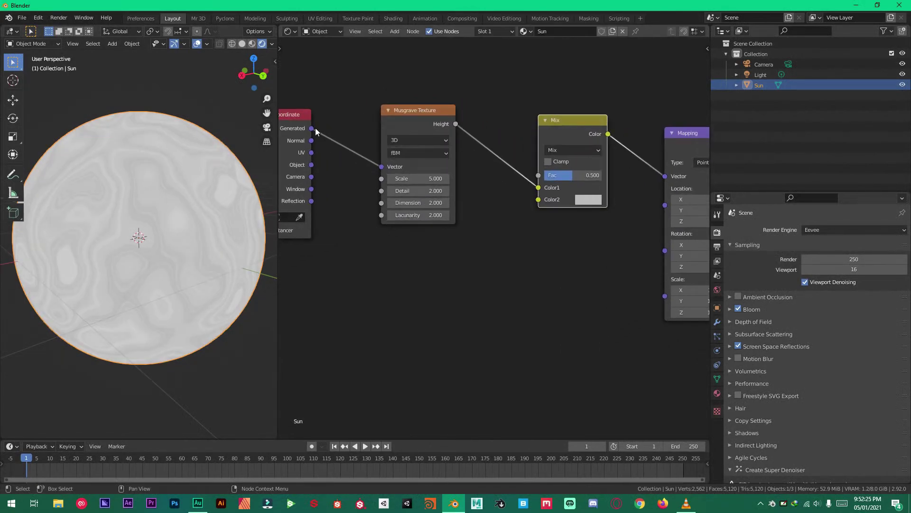
- Connect the Generated coordinates to the Mix node's Color2 input, and rearrange the Musgrave Texture and Mix nodes clear of the links
drag(311, 128, 340, 149)
mouse_move(296, 127)
mouse_down()
mouse_move(482, 163)
mouse_move(539, 199)
mouse_up()
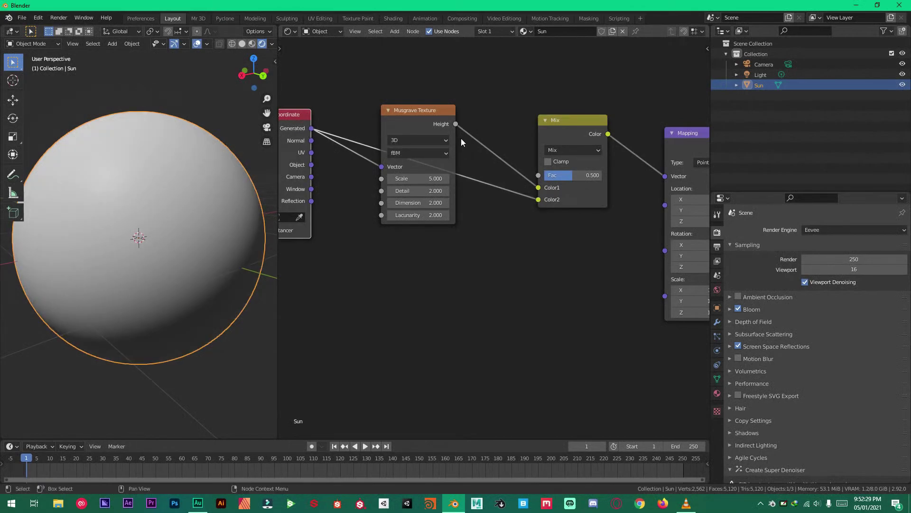
drag(415, 108, 434, 40)
middle_drag(431, 81, 428, 171)
scroll(507, 214, up, 1)
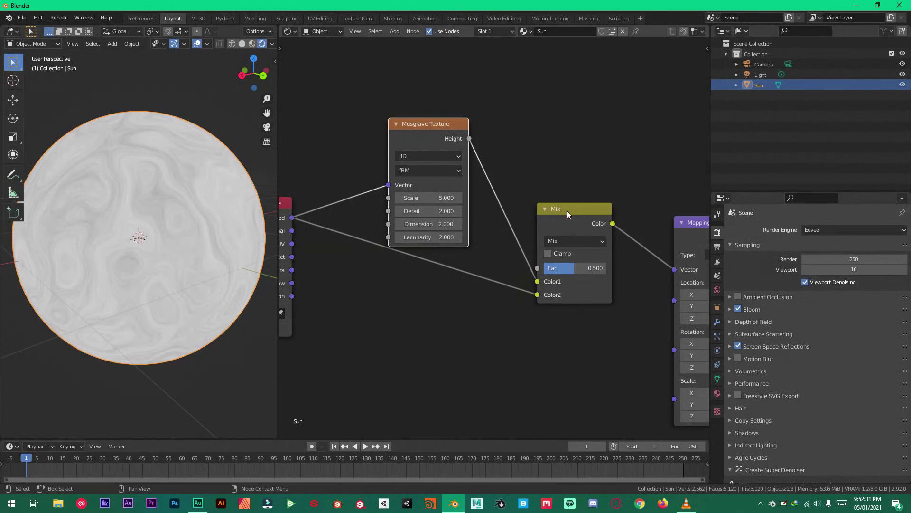
drag(569, 211, 545, 218)
- Raise the Mix node's Fac to about 0.810
middle_drag(545, 218, 522, 207)
scroll(117, 209, up, 1)
middle_drag(118, 209, 164, 213)
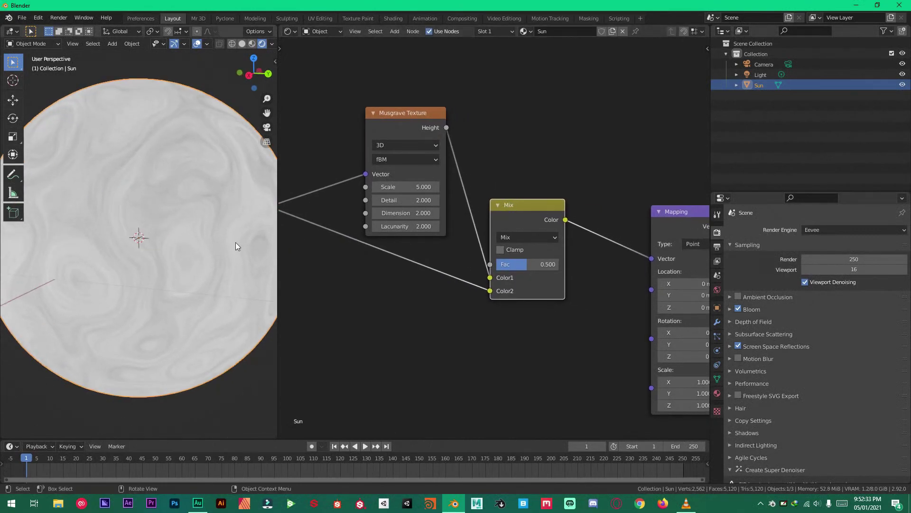
drag(527, 263, 546, 263)
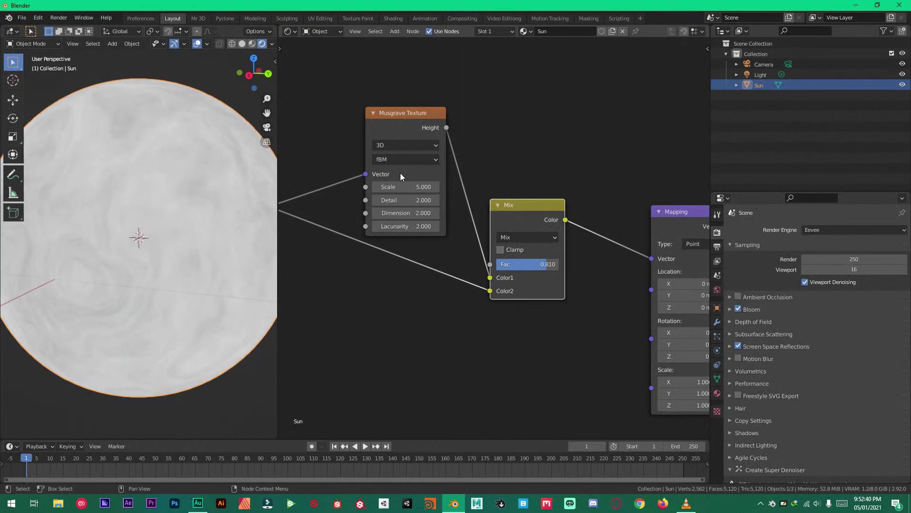
- Set the Musgrave Texture's Detail to 16 and its Scale to 50
drag(405, 200, 420, 199)
click(399, 188)
text(50)
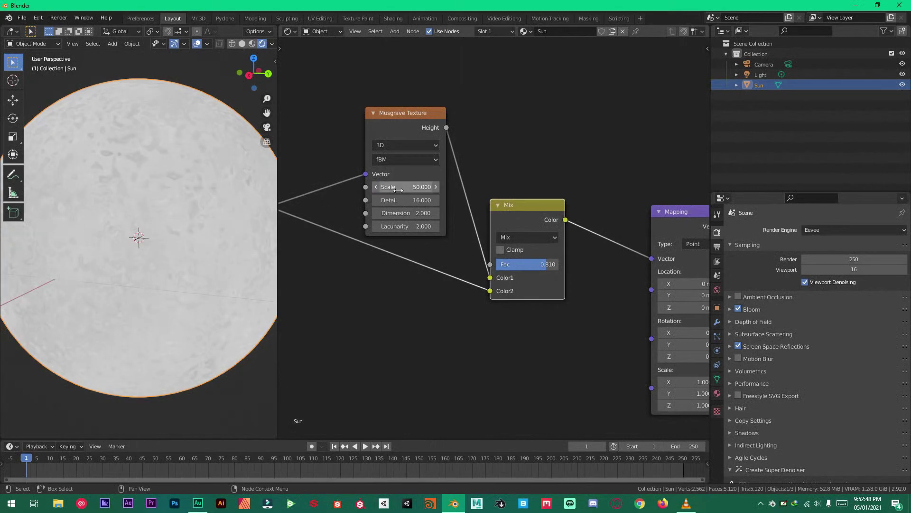
key(Return)
- Raise the Mix node's Fac to about 0.922 and check the surface pattern on the sphere
scroll(153, 209, down, 3)
middle_drag(501, 264, 704, 185)
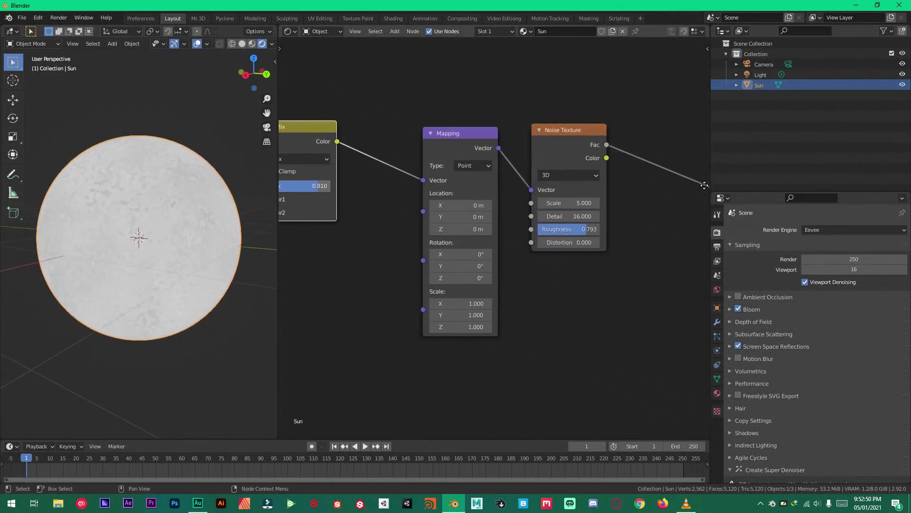
middle_drag(315, 188, 558, 205)
drag(545, 204, 552, 204)
scroll(147, 215, up, 2)
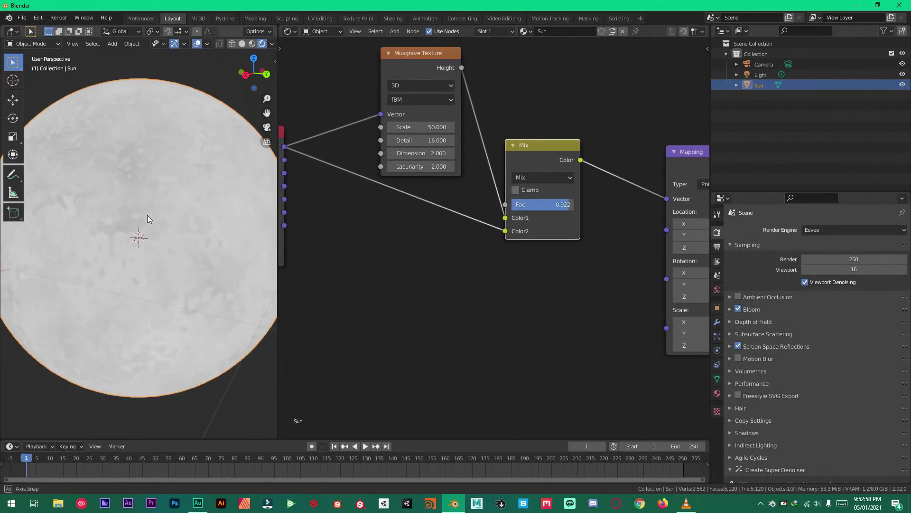
middle_drag(147, 215, 182, 249)
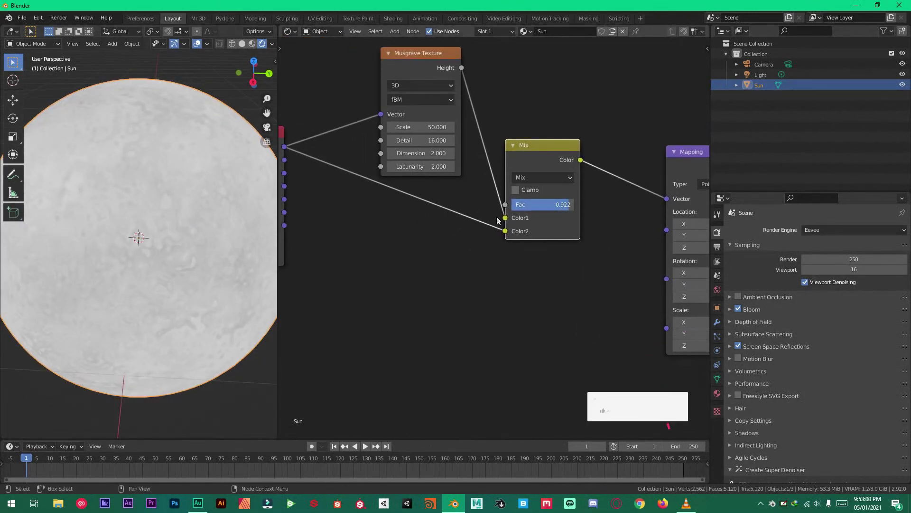
- Insert a ColorRamp node on the link between the Noise Texture's Fac output and the Emission node's Color input
middle_drag(476, 225, 389, 186)
scroll(536, 228, down, 1)
middle_drag(577, 181, 363, 198)
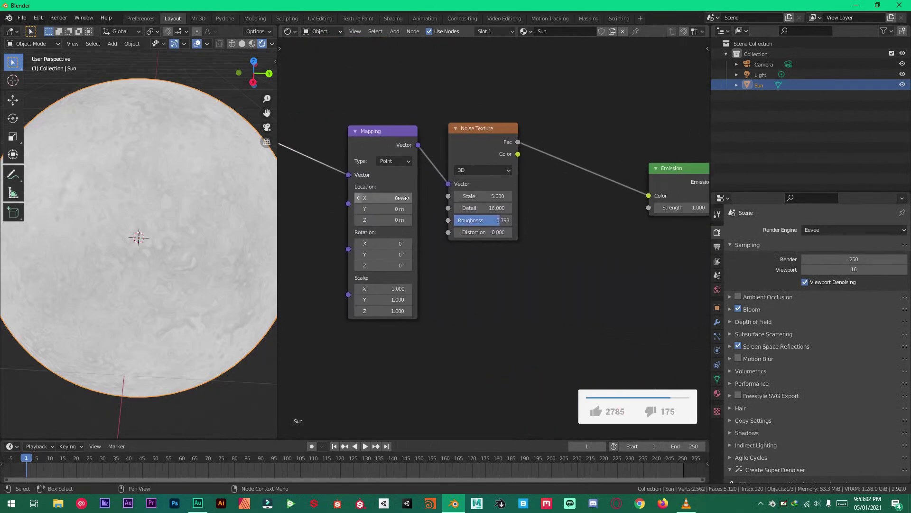
middle_drag(570, 204, 449, 206)
key(shift+a)
text(s)
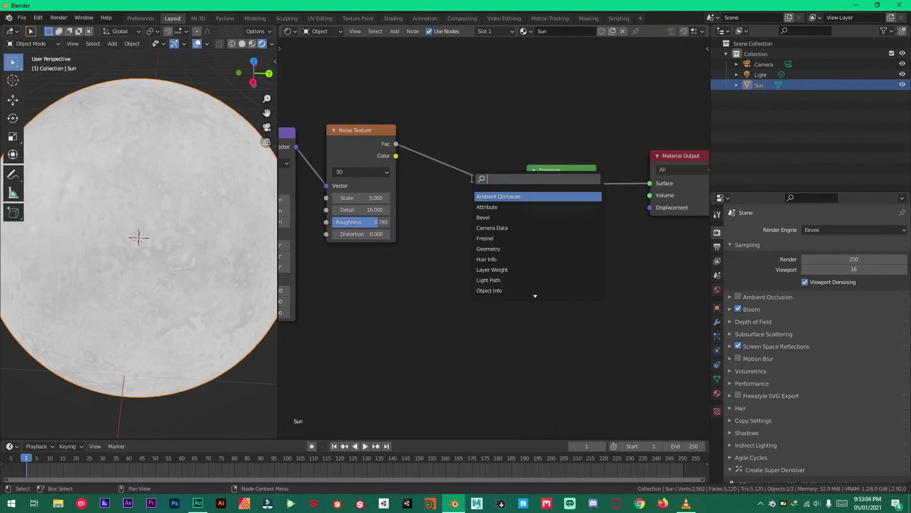
text(rano)
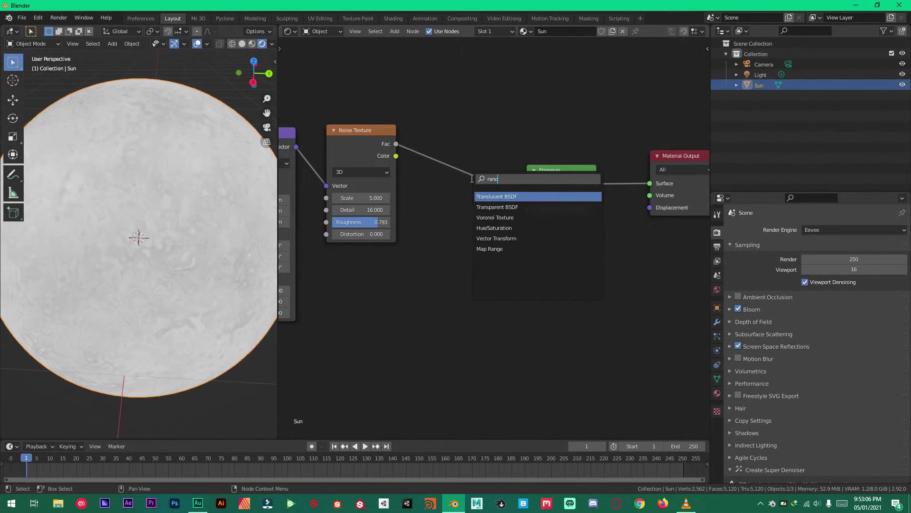
key(BackSpace)
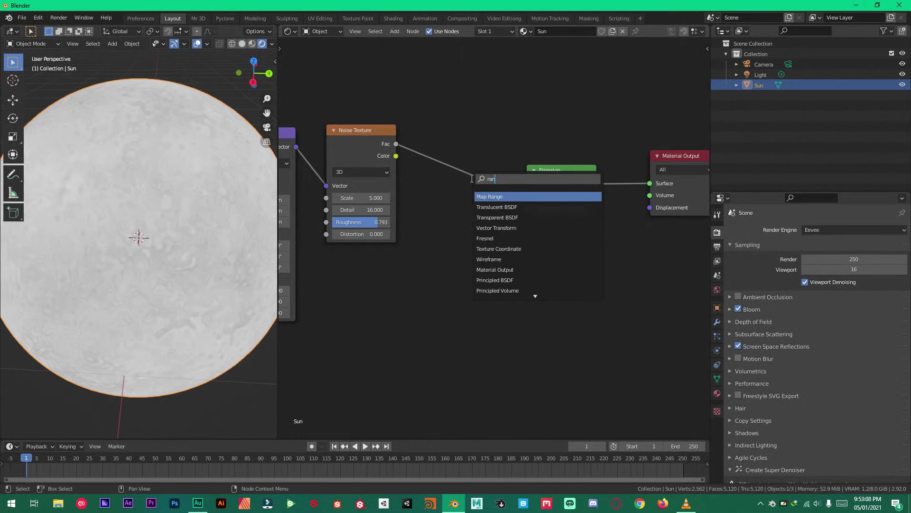
text(m)
key(Down)
key(Return)
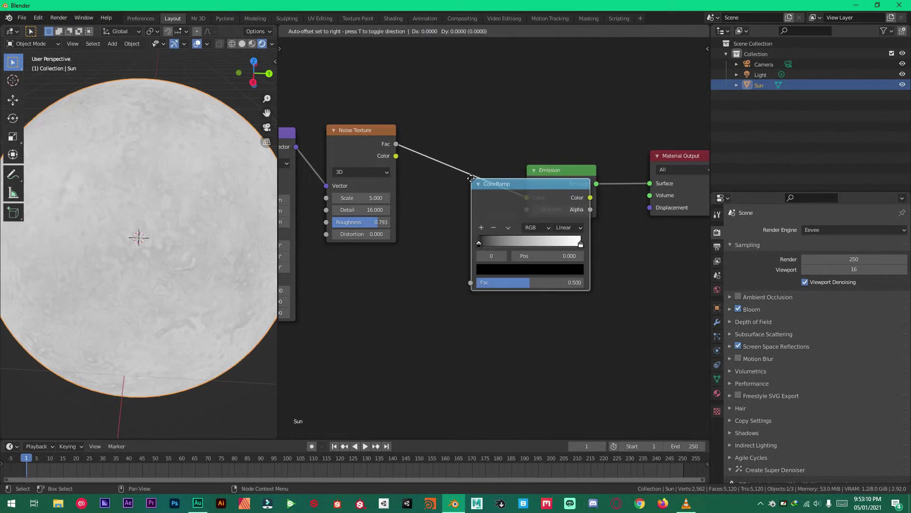
click(467, 141)
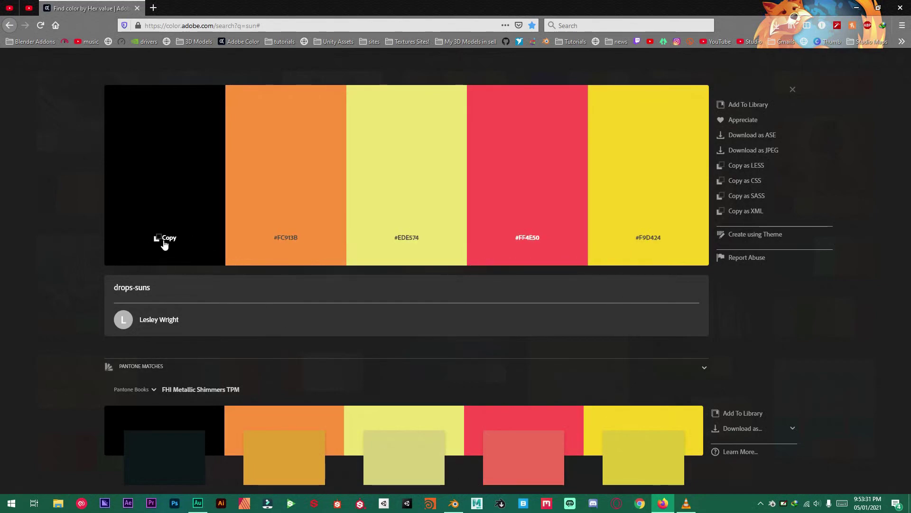
- Switch from the browser to Blender and add a ColorRamp stop at position about 0.257
key(alt+Tab)
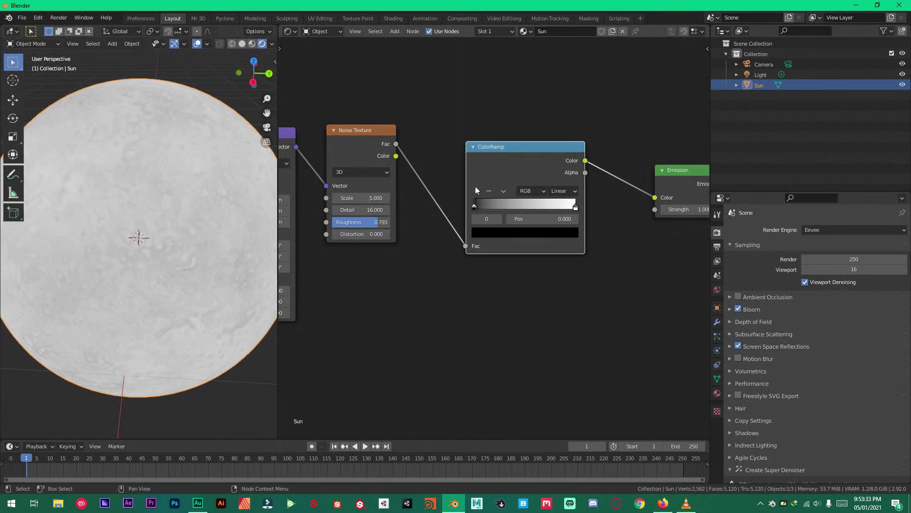
click(476, 191)
drag(525, 208, 500, 207)
- Copy the orange #FC913B from the Adobe Color palette in the browser and apply it to the new ColorRamp stop in Blender
key(alt+Tab)
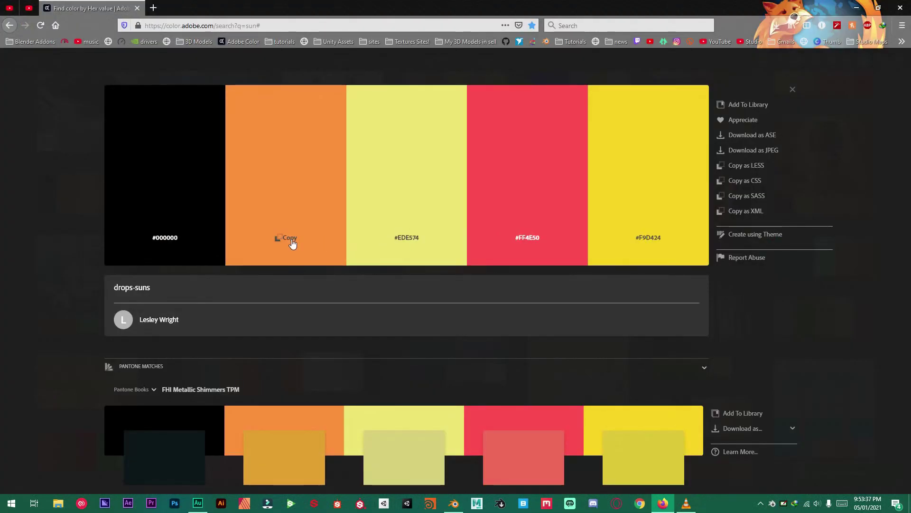
key(alt+Tab)
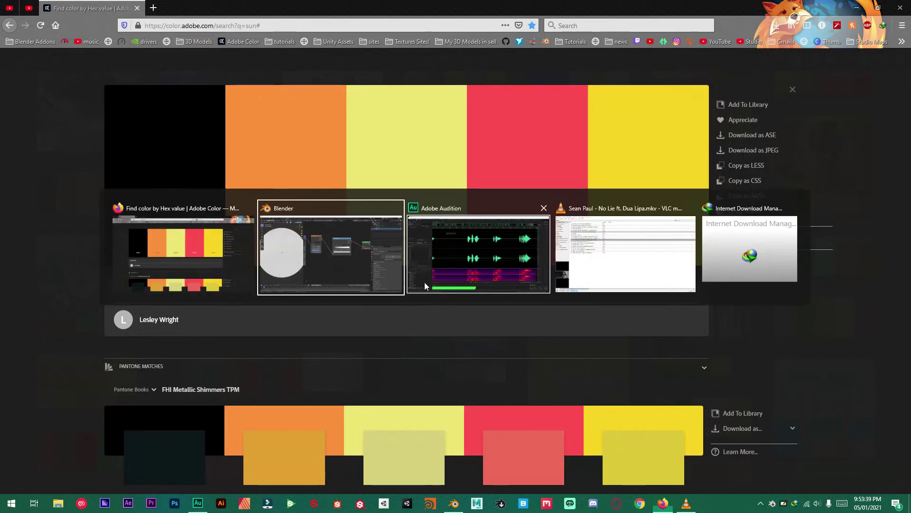
middle_drag(502, 238, 457, 245)
scroll(456, 245, up, 1)
click(472, 238)
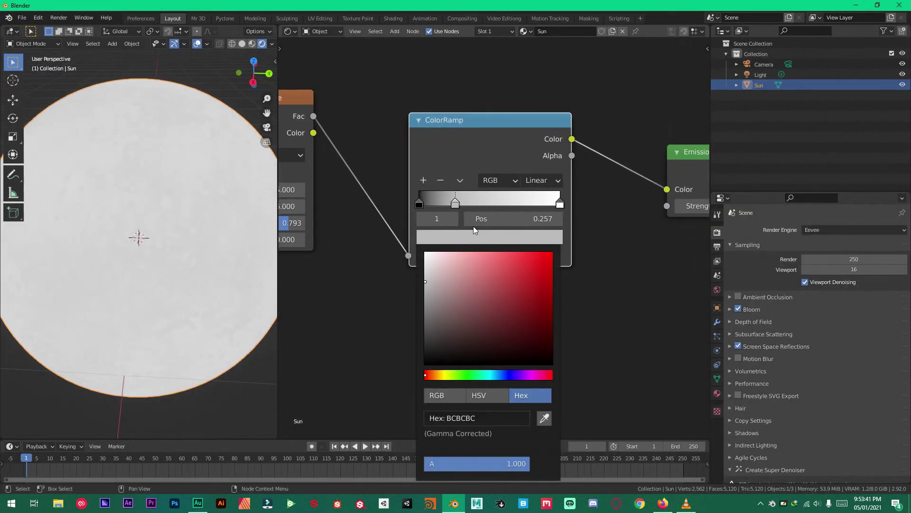
click(468, 240)
click(483, 417)
key(ctrl+v)
key(Return)
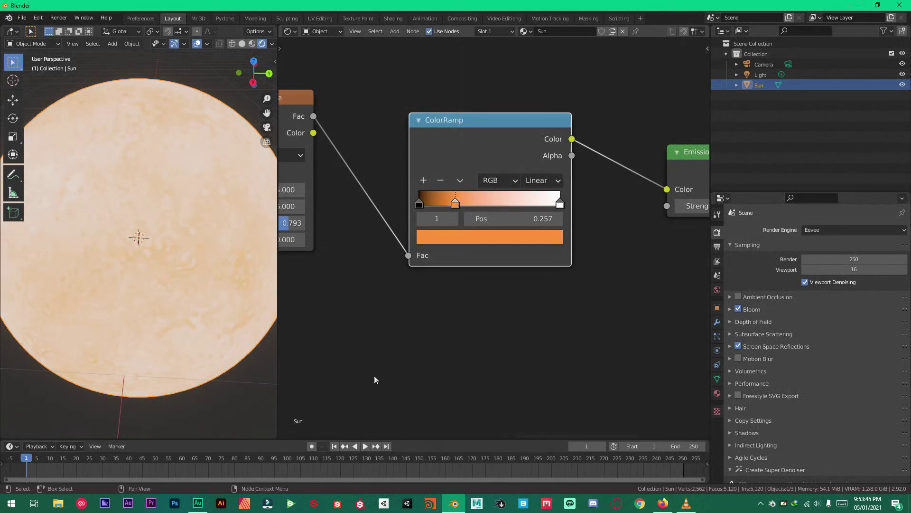
- Get the pale yellow #EDE574 from the browser palette and add another ColorRamp stop in Blender at position about 0.357
key(alt+Tab)
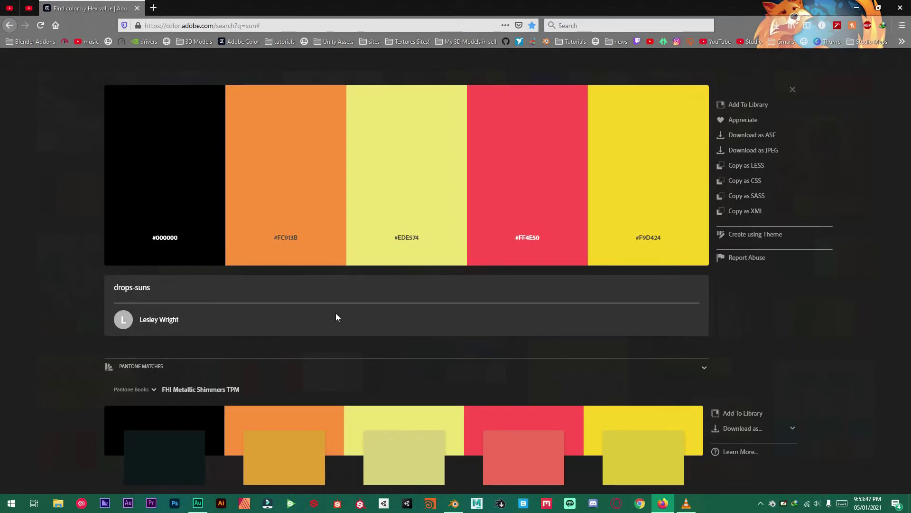
mouse_move(404, 238)
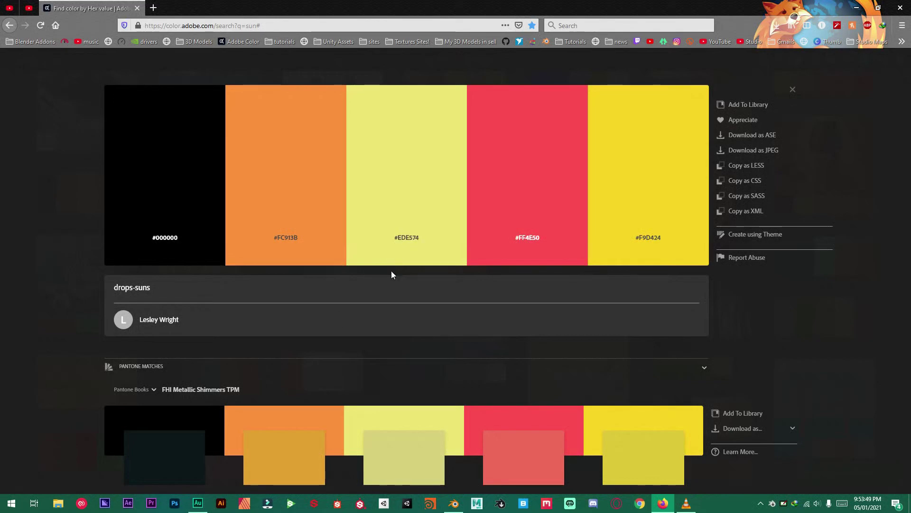
key(alt+Tab)
click(423, 180)
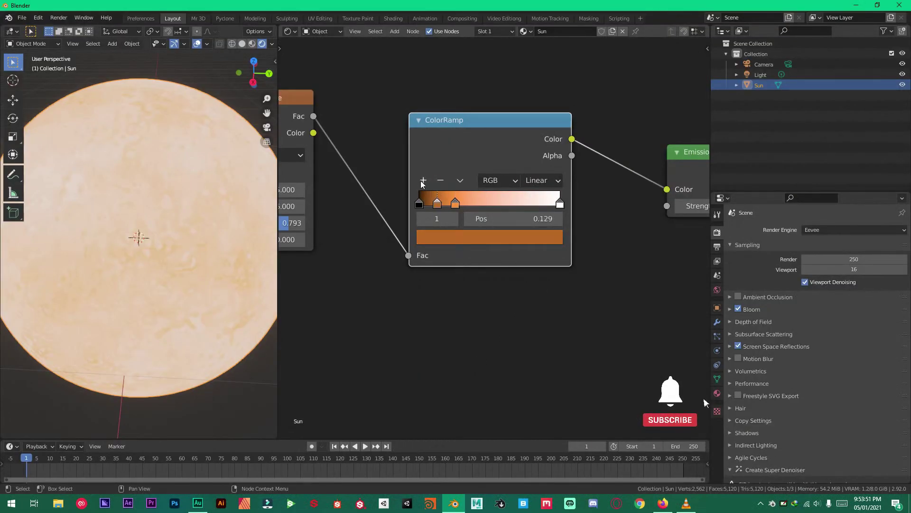
drag(428, 200, 460, 202)
- Set the colour of the ColorRamp stop at 0.357 to the copied pale yellow #EDE574
click(471, 238)
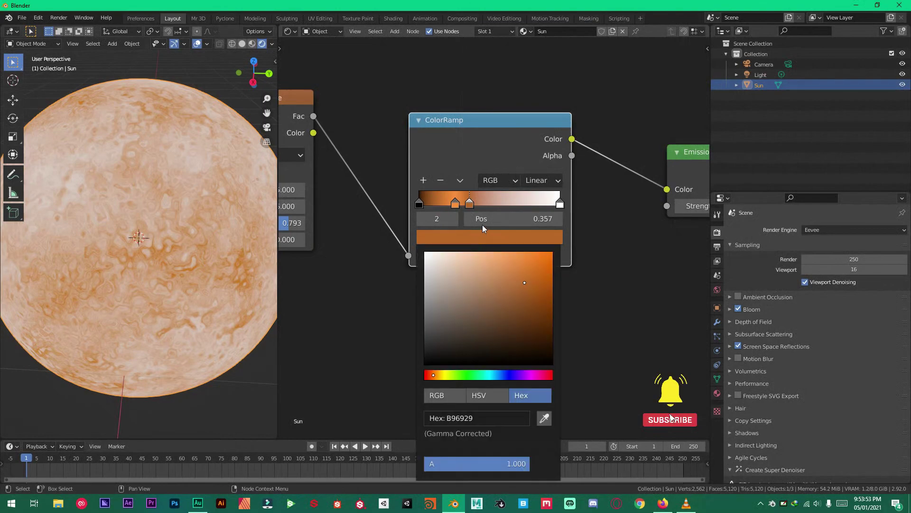
key(ctrl+v)
- Copy the red #FF4E50 from the browser palette and, back in Blender, move the white ColorRamp stop to about 0.752
key(alt+Tab)
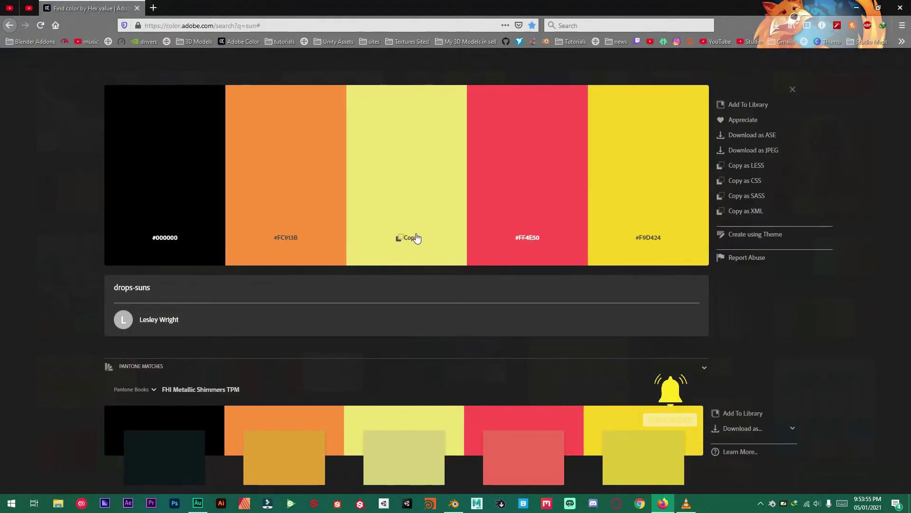
key(alt+Tab)
click(524, 201)
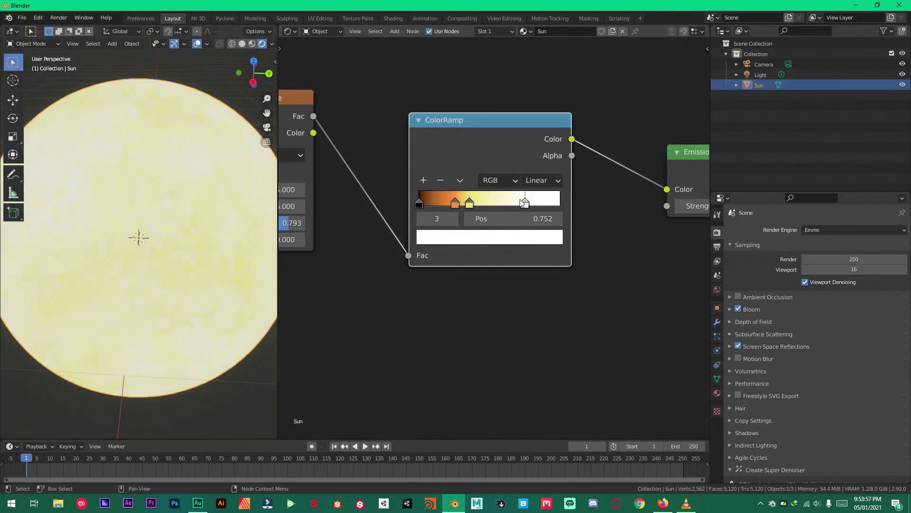
- Add a ColorRamp stop at about 0.555 and set its colour to red #FF4E50
click(422, 180)
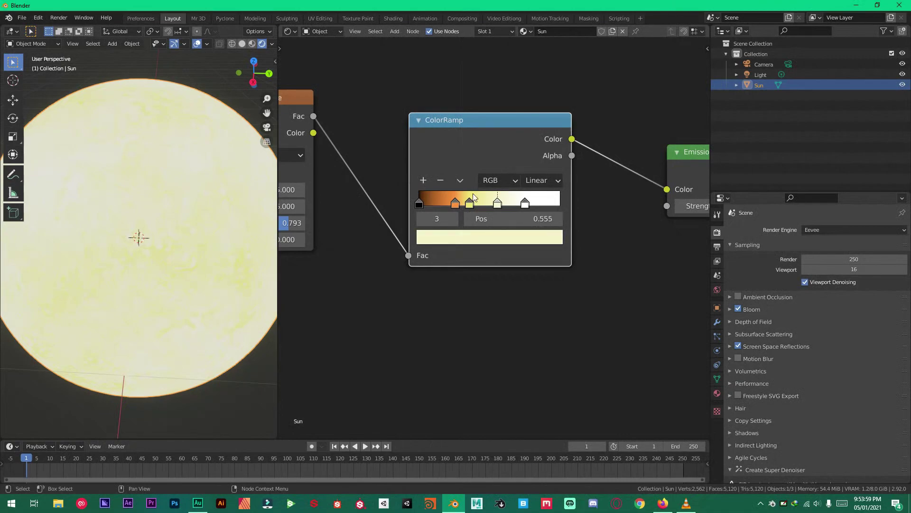
click(502, 239)
text(FF4E50)
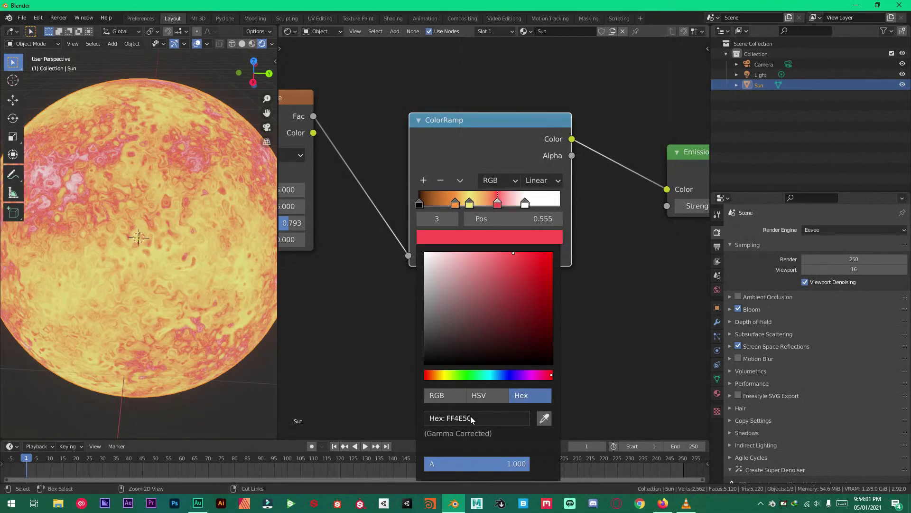
- Recolour the white ColorRamp stop in Blender with #F9D424 from the browser palette and regroup the stops, with pale yellow at about 0.526
key(alt+Tab)
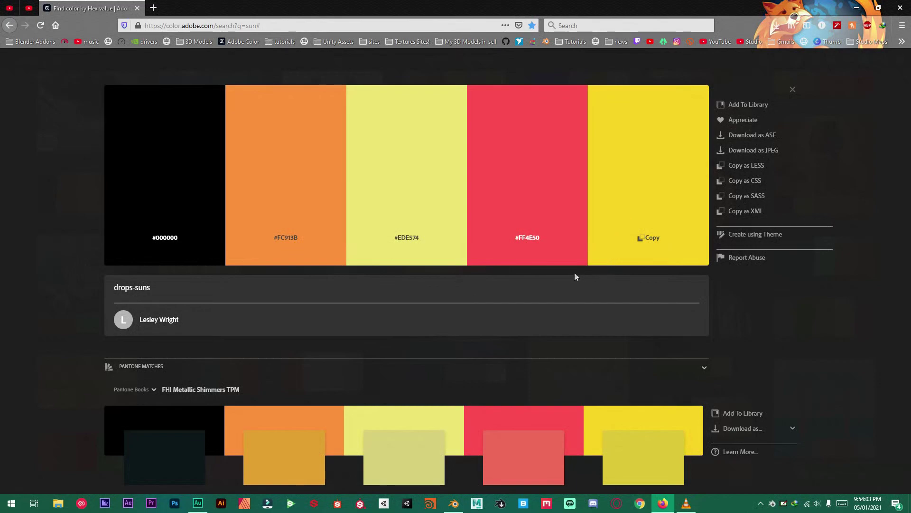
key(alt+Tab)
click(525, 203)
click(501, 238)
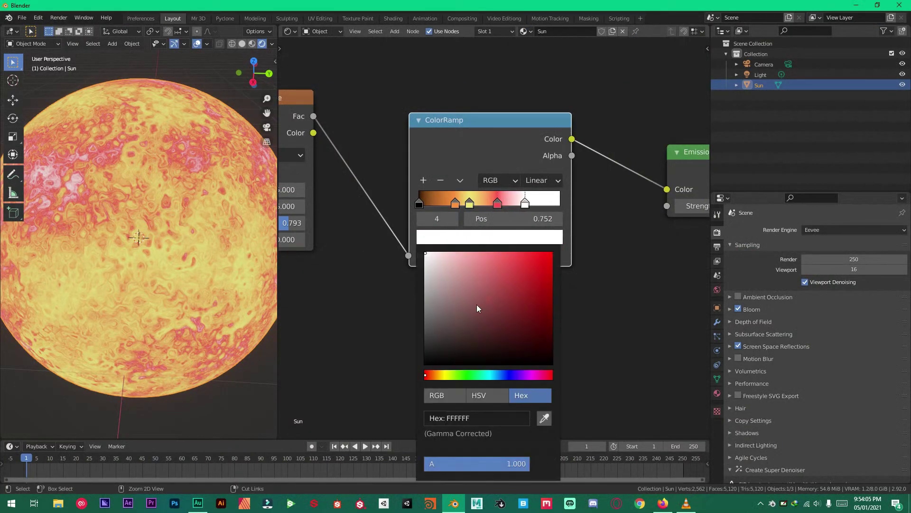
key(ctrl+v)
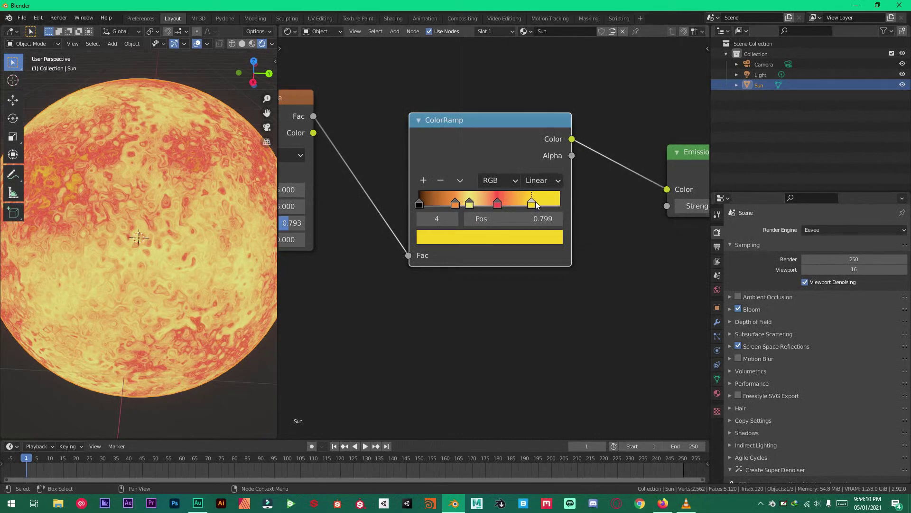
drag(529, 202, 495, 200)
- Raise the Emission node's Strength to 4.000, checking the sun's glow from different angles
middle_drag(517, 216, 365, 212)
scroll(367, 211, up, 1)
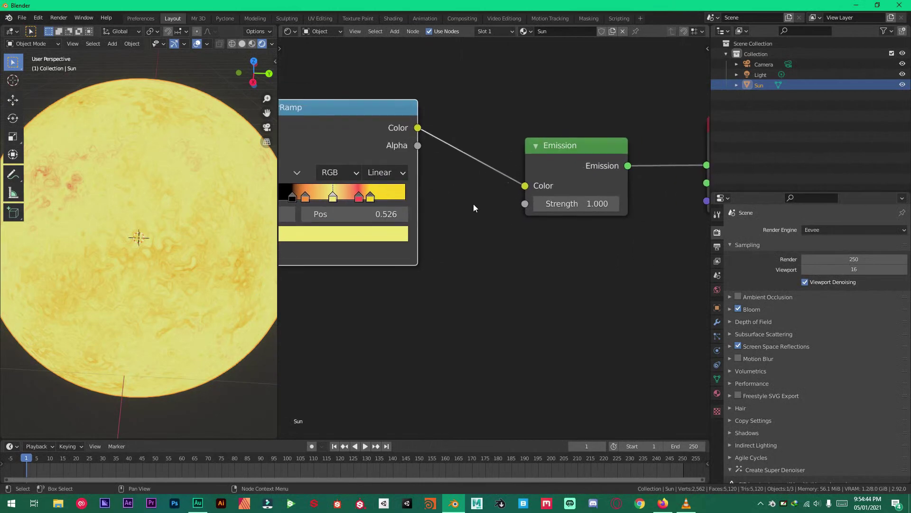
drag(597, 204, 665, 204)
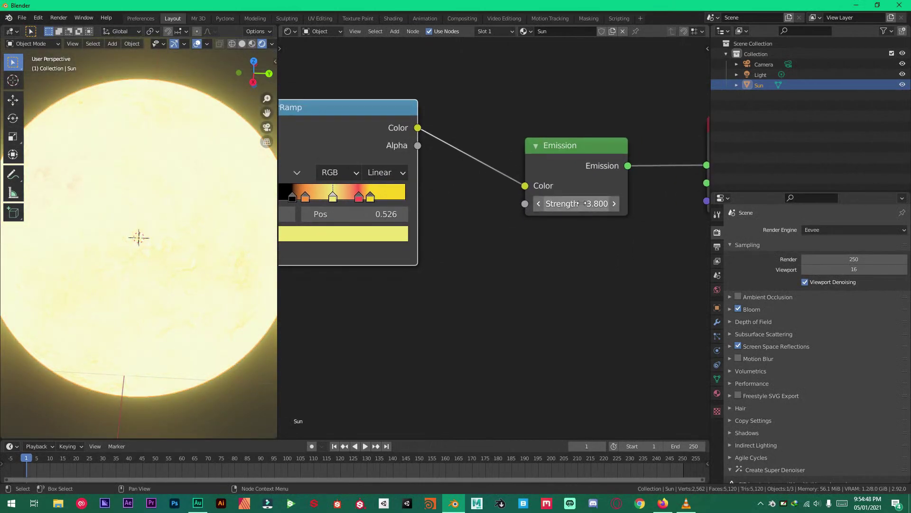
scroll(546, 205, down, 1)
scroll(134, 206, down, 2)
middle_drag(134, 206, 269, 263)
scroll(209, 248, up, 3)
scroll(205, 243, down, 3)
middle_drag(205, 244, 161, 193)
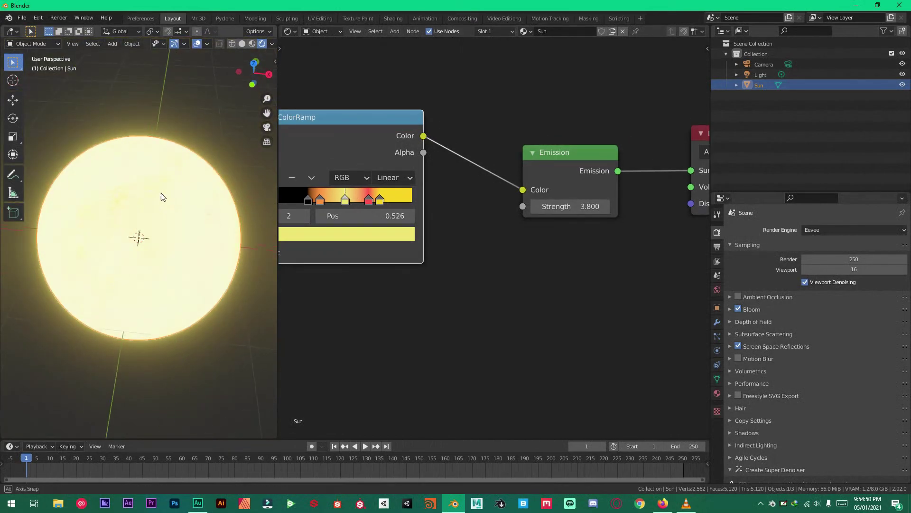
drag(592, 205, 609, 209)
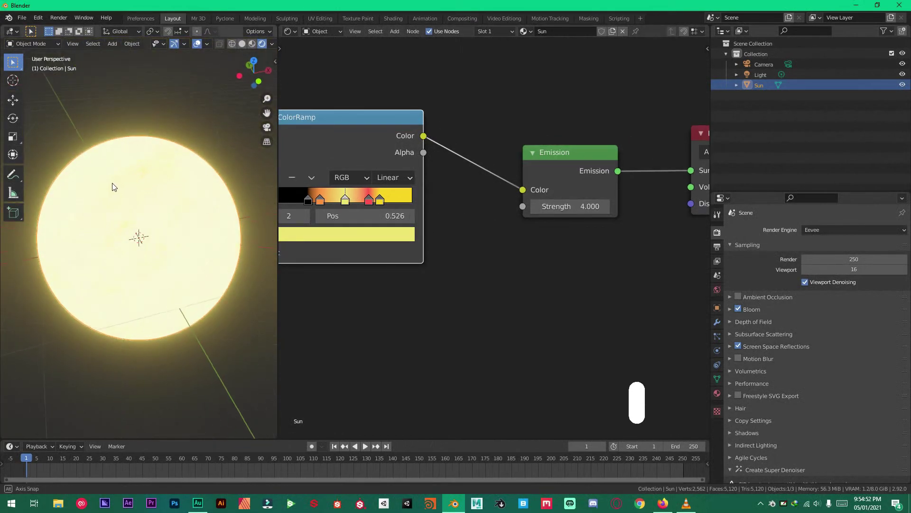
- Examine the sun's surface detail and surrounding bloom from several angles and distances
scroll(128, 226, up, 3)
middle_drag(128, 226, 141, 263)
scroll(146, 190, down, 1)
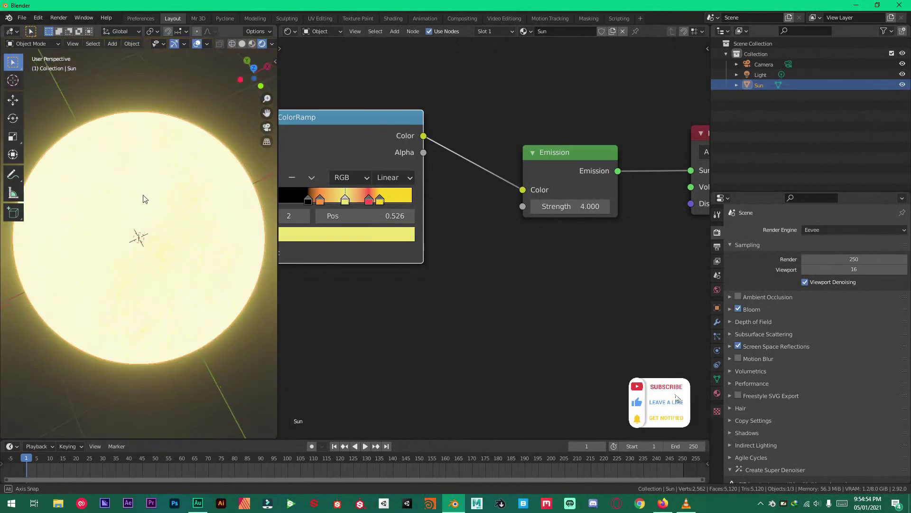
mouse_move(144, 197)
middle_down()
mouse_move(122, 219)
mouse_move(153, 199)
middle_up()
middle_drag(145, 247, 243, 225)
scroll(132, 241, down, 3)
scroll(214, 229, up, 2)
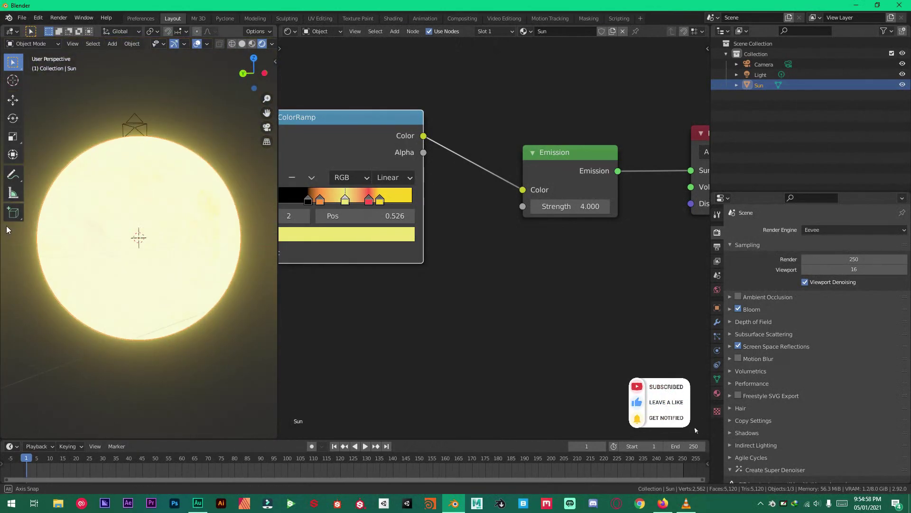
scroll(187, 220, down, 1)
- Move the ColorRamp's black stop to about 0.299 and shift the orange stop closer to the pale yellow one
middle_drag(472, 239, 573, 199)
scroll(425, 165, up, 2)
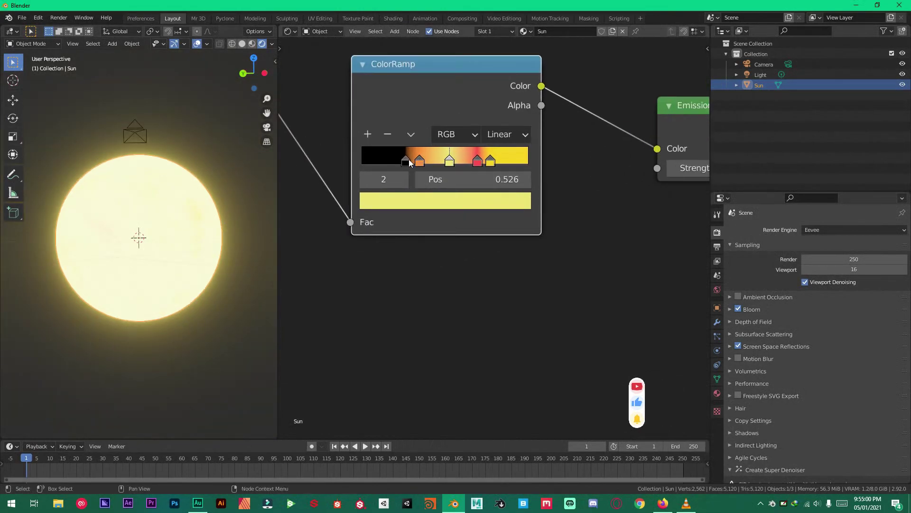
mouse_move(406, 162)
mouse_down()
mouse_move(398, 162)
mouse_move(439, 166)
mouse_move(411, 163)
mouse_up()
click(418, 162)
scroll(127, 236, down, 2)
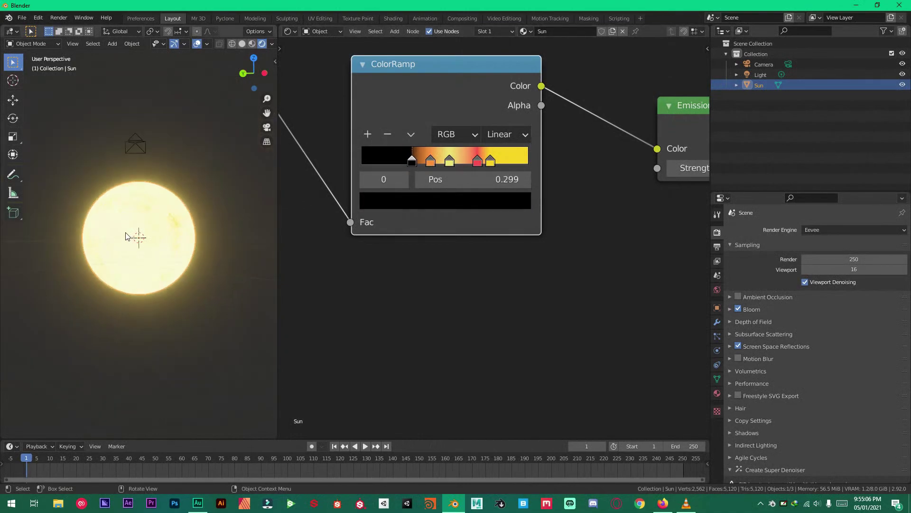
scroll(108, 246, up, 4)
middle_drag(128, 237, 92, 258)
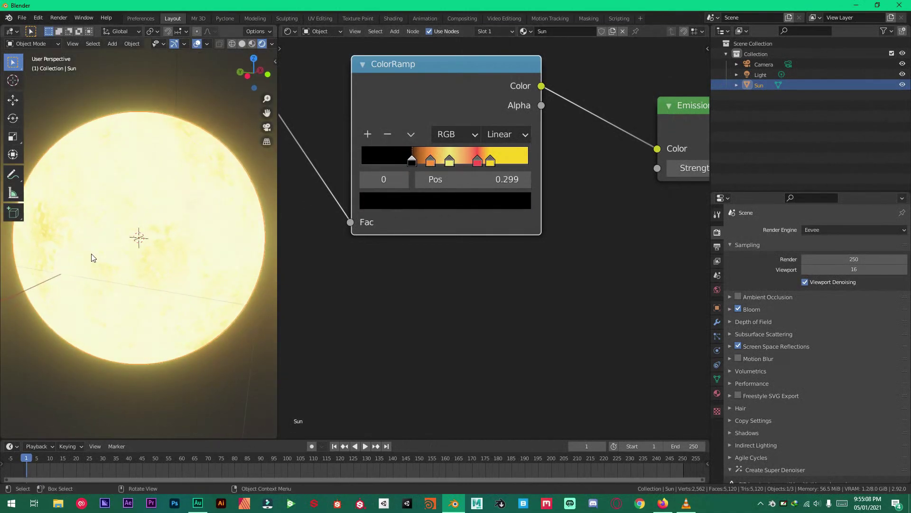
scroll(123, 228, down, 2)
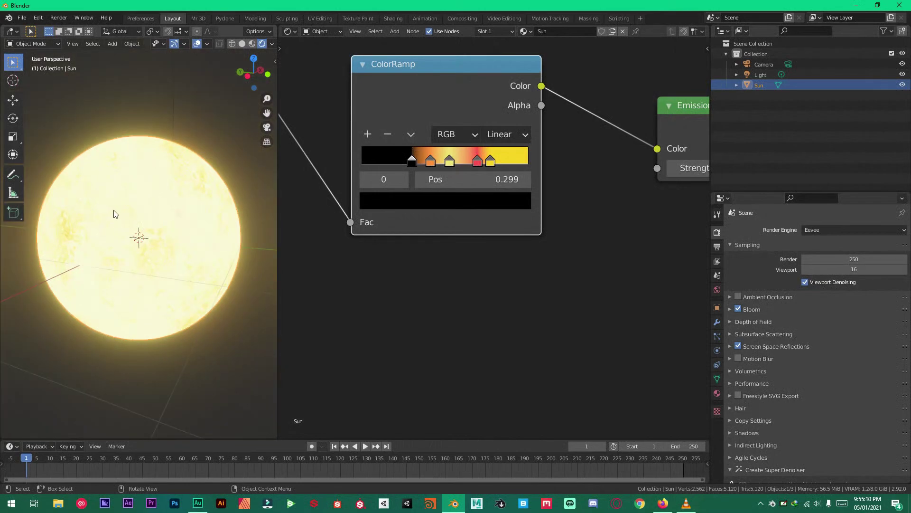